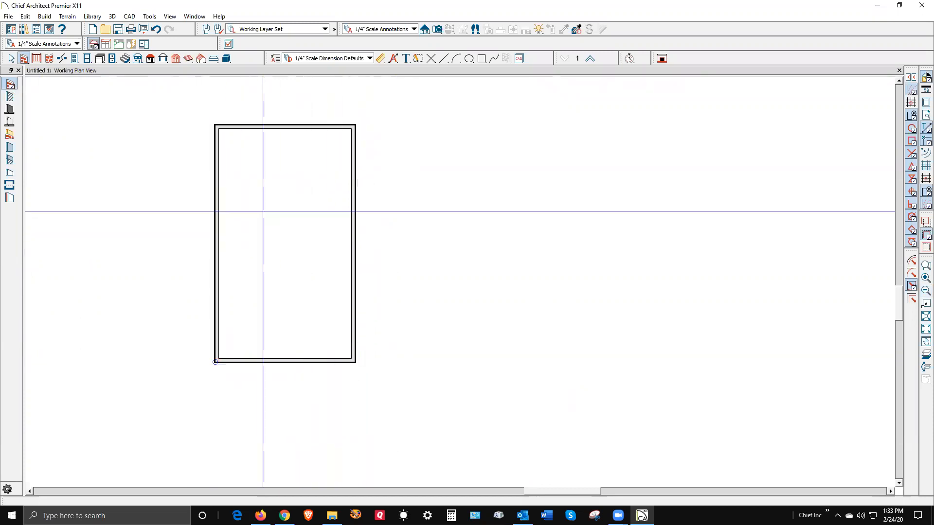
Step: Copy the whole rectangular wall outline straight across to the right, leaving a gap of about 22'-4" between the two buildings
key(space)
mouse_move(191, 109)
mouse_down()
mouse_move(259, 302)
mouse_move(397, 406)
mouse_up()
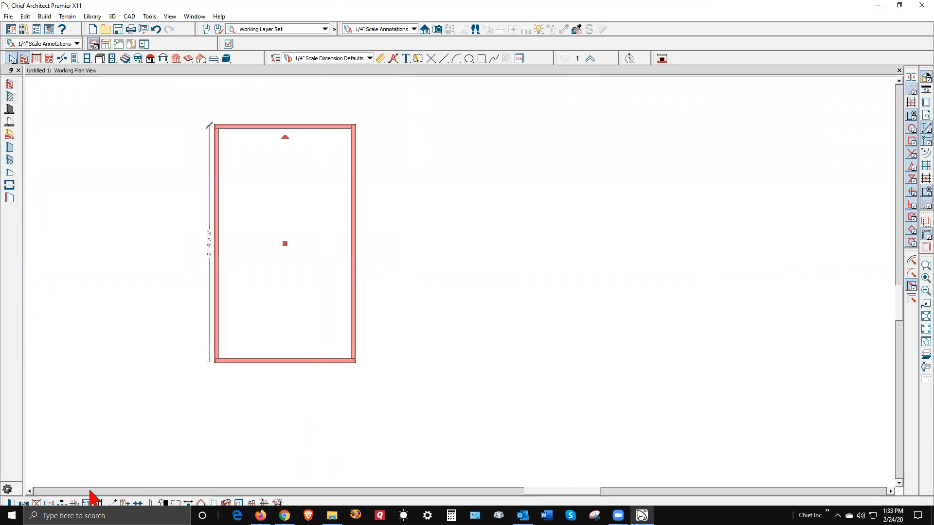
click(899, 5)
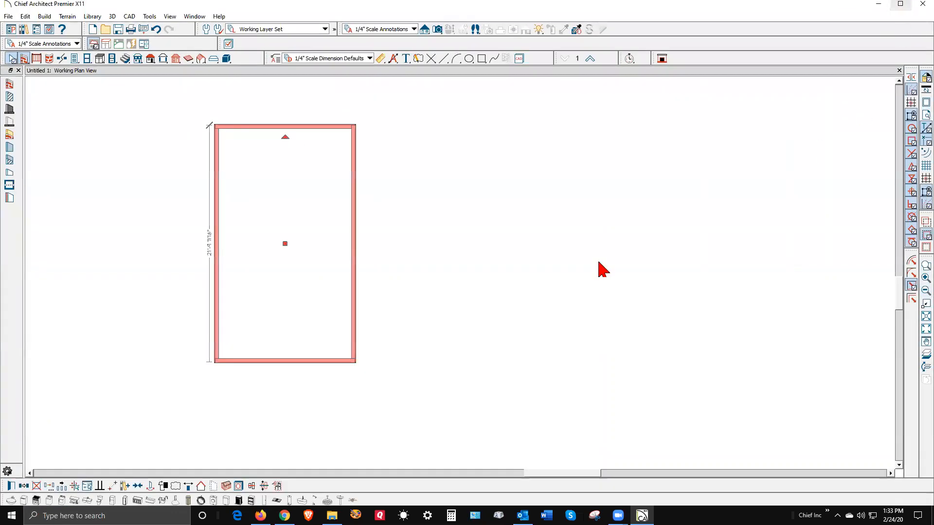
click(49, 486)
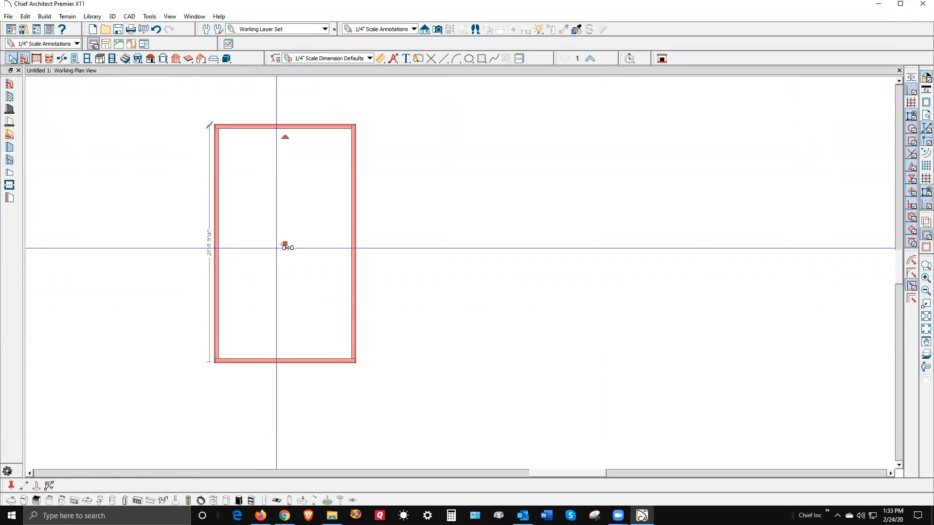
drag(286, 244, 477, 244)
drag(544, 251, 667, 264)
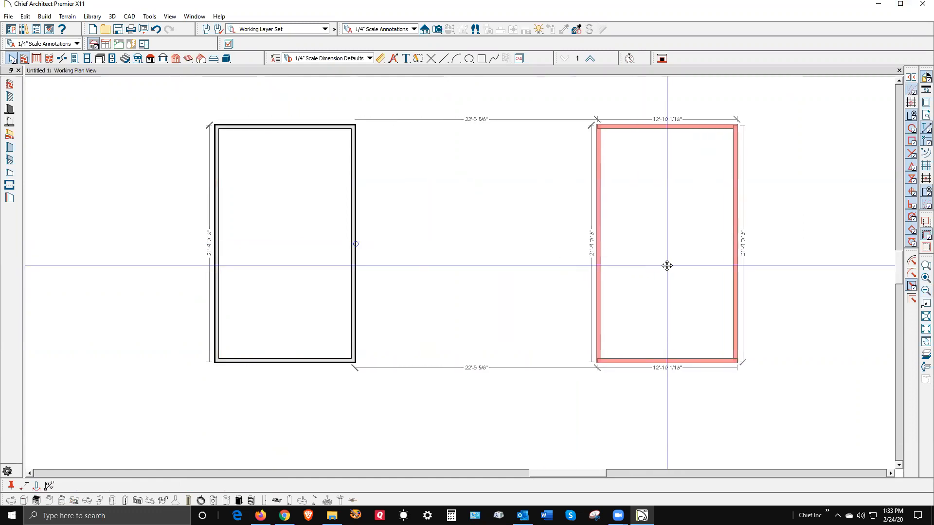
click(547, 102)
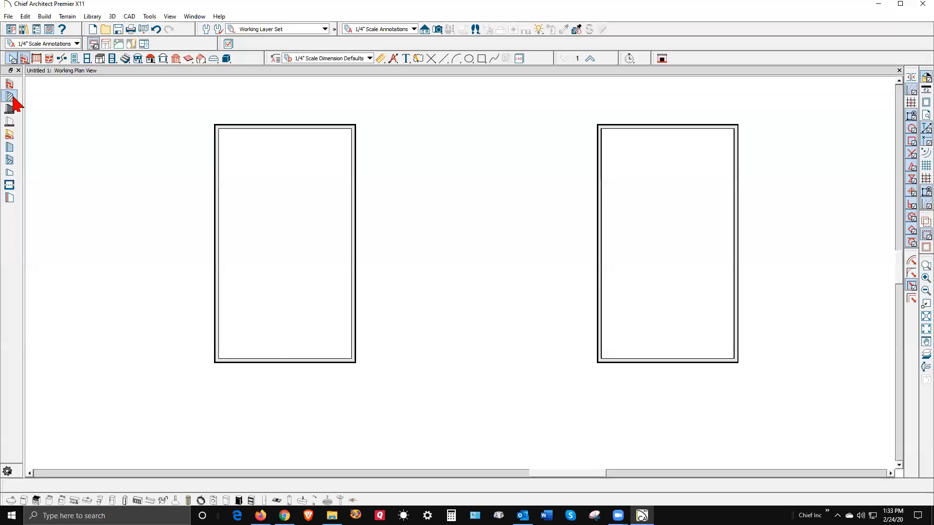
Step: Draw two parallel horizontal exterior walls joining the facing sides of the two rectangles to form a central section
click(9, 84)
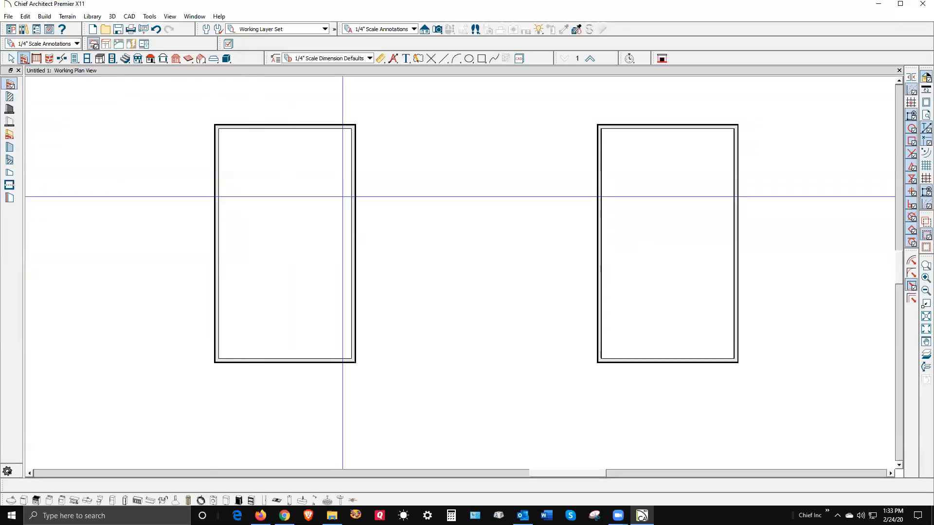
drag(355, 166, 598, 176)
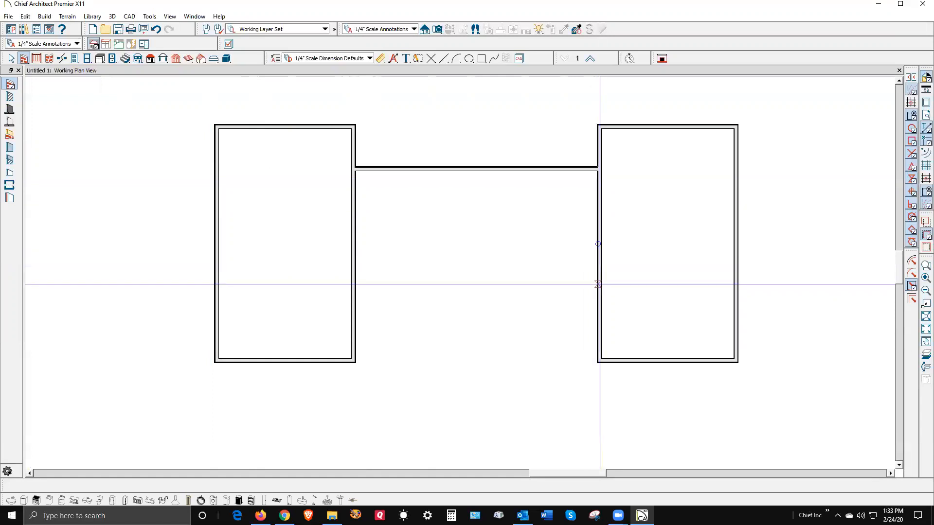
drag(598, 292, 355, 292)
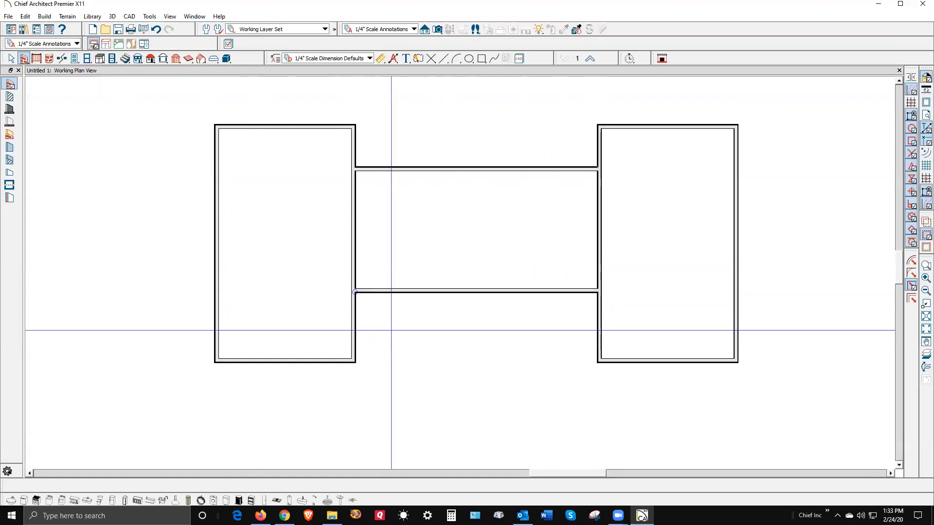
Step: Set the upper and lower end walls of both rectangular wings to Full Gable Wall in their roof options
key(space)
click(317, 126)
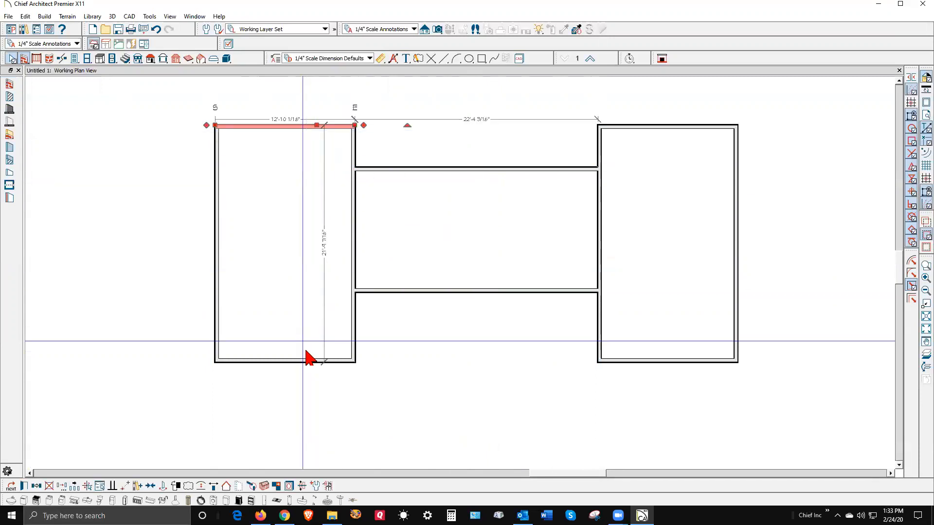
click(308, 359)
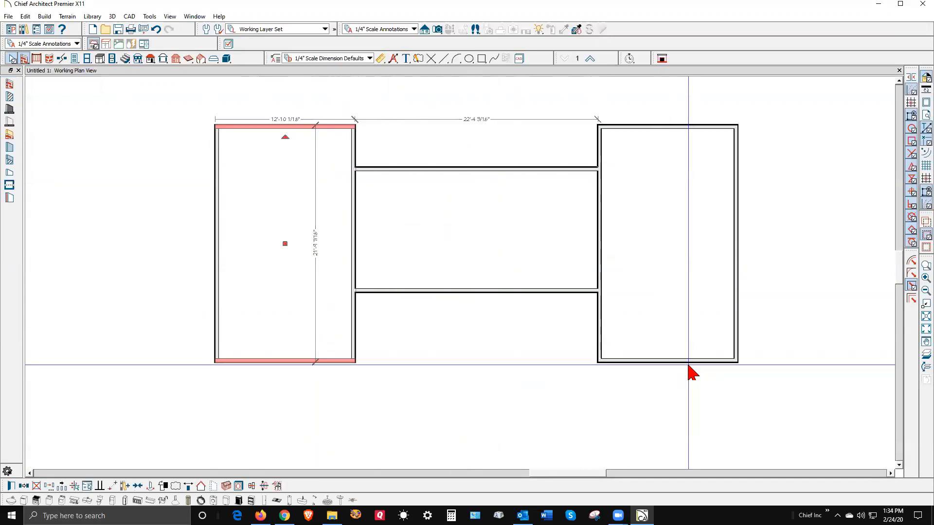
click(690, 367)
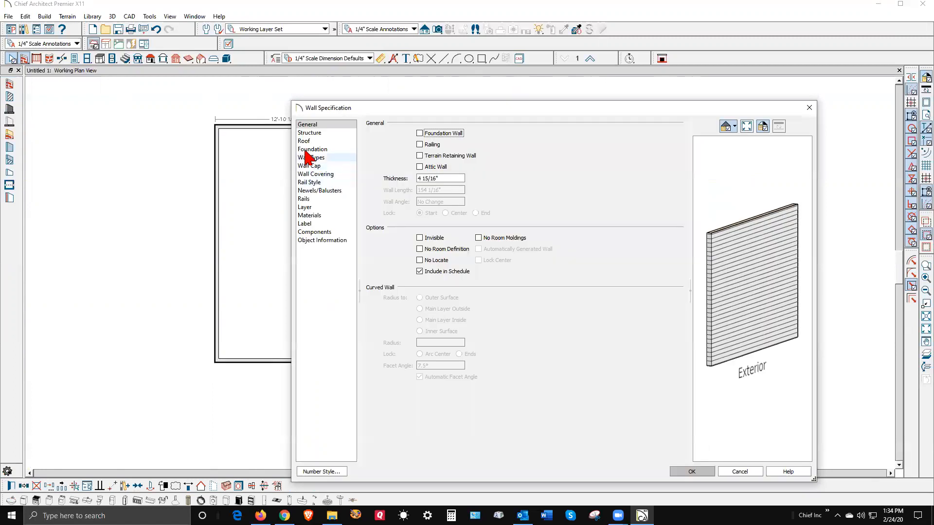
click(305, 141)
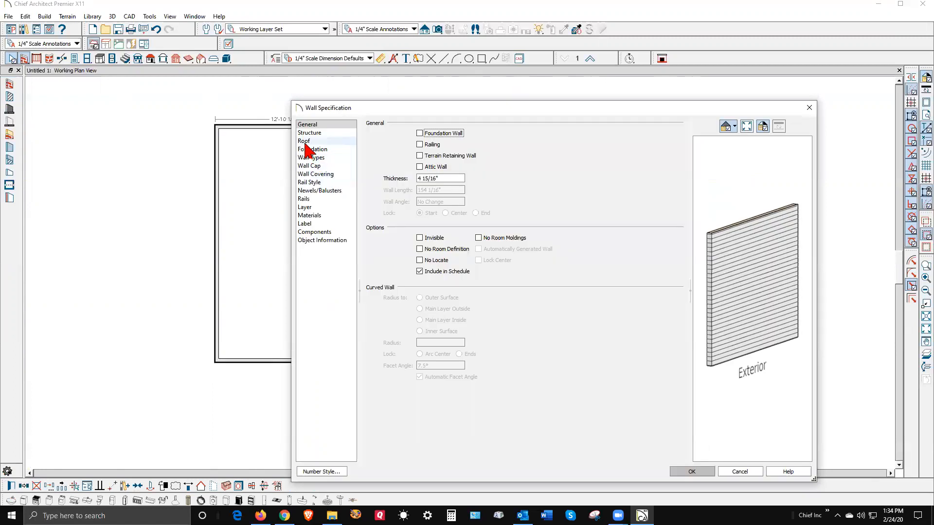
click(430, 144)
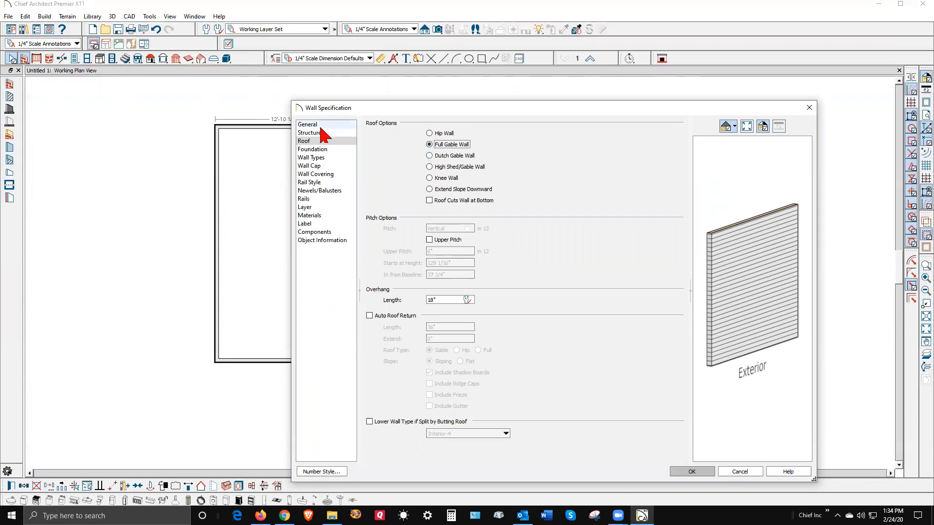
click(692, 472)
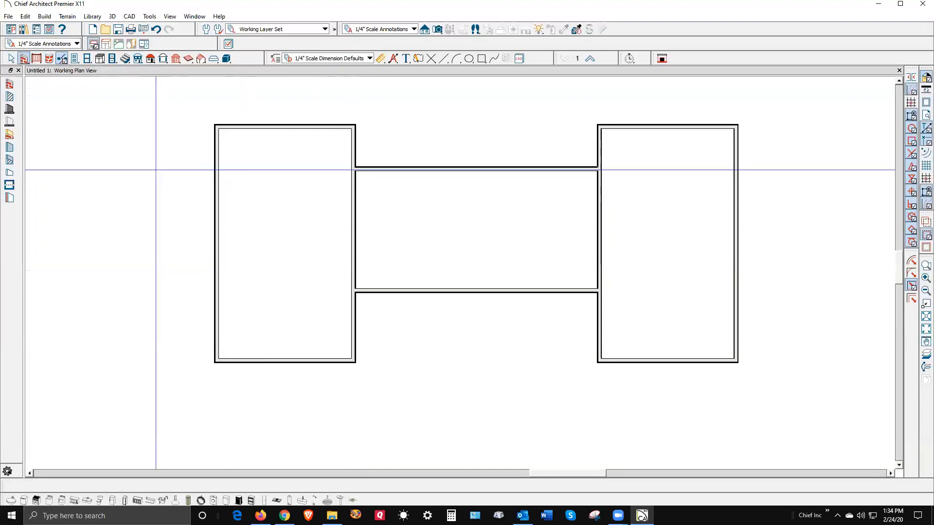
Step: Break the wings' inner side walls at the four corners where the central section's walls meet them
click(62, 59)
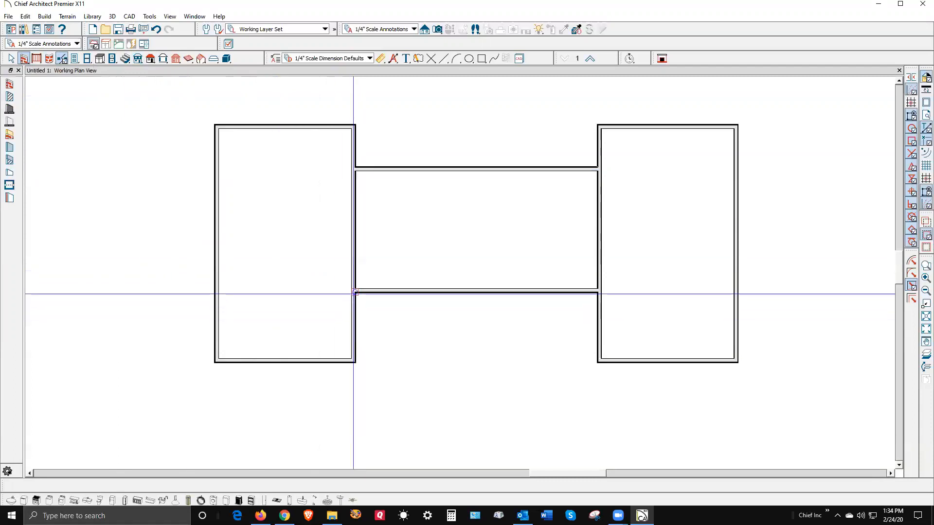
click(355, 167)
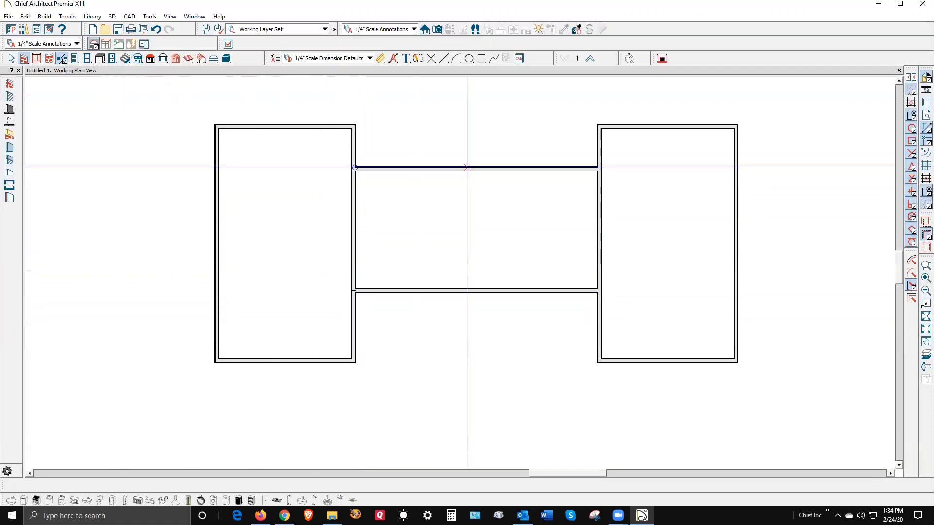
click(599, 168)
click(600, 290)
Step: Set the two inner wall segments between the central section and the wings to Full Gable Wall
key(space)
click(600, 254)
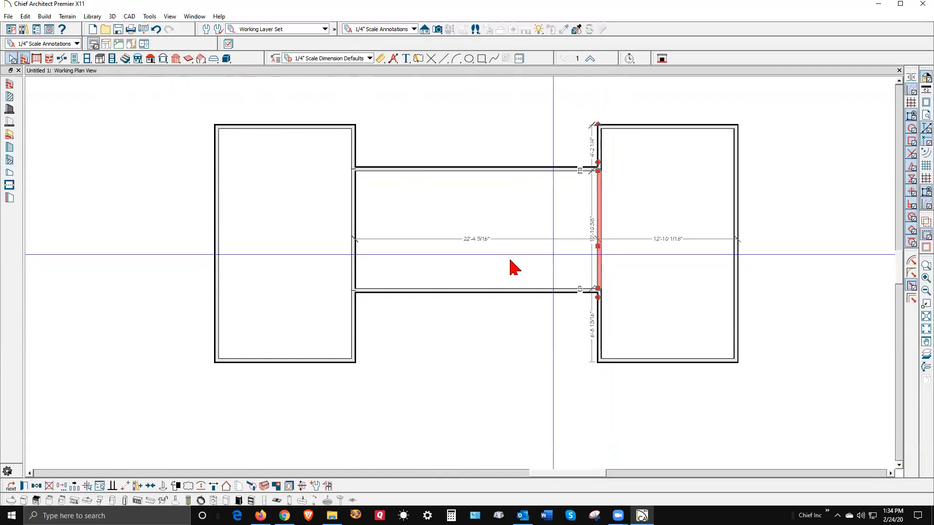
click(361, 258)
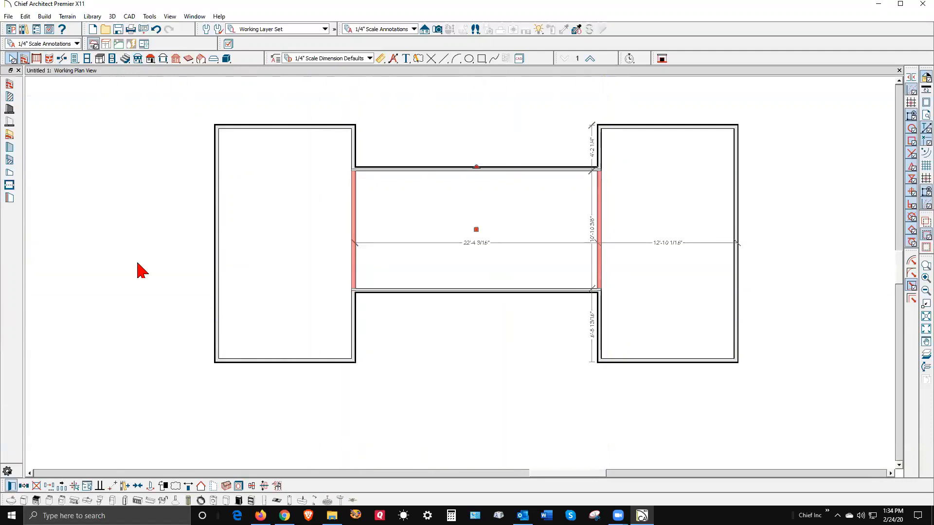
key(ctrl+e)
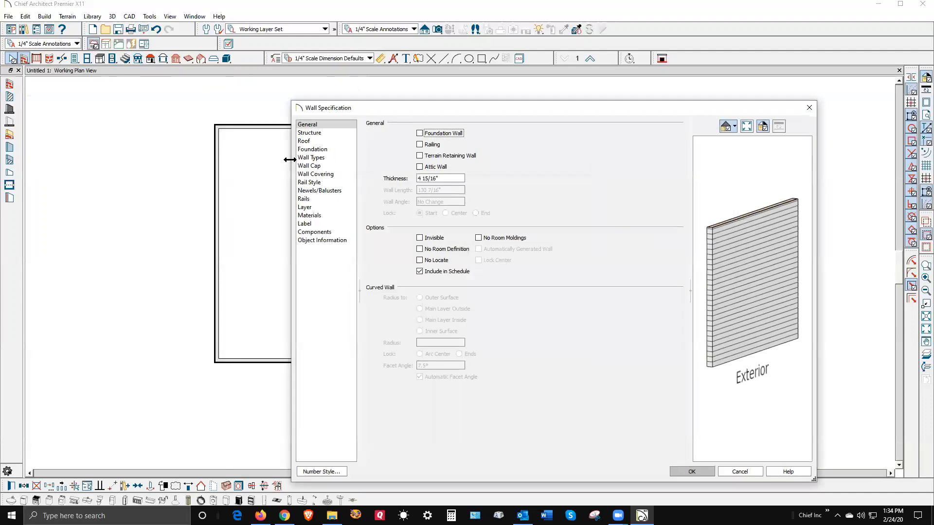
click(304, 142)
click(448, 146)
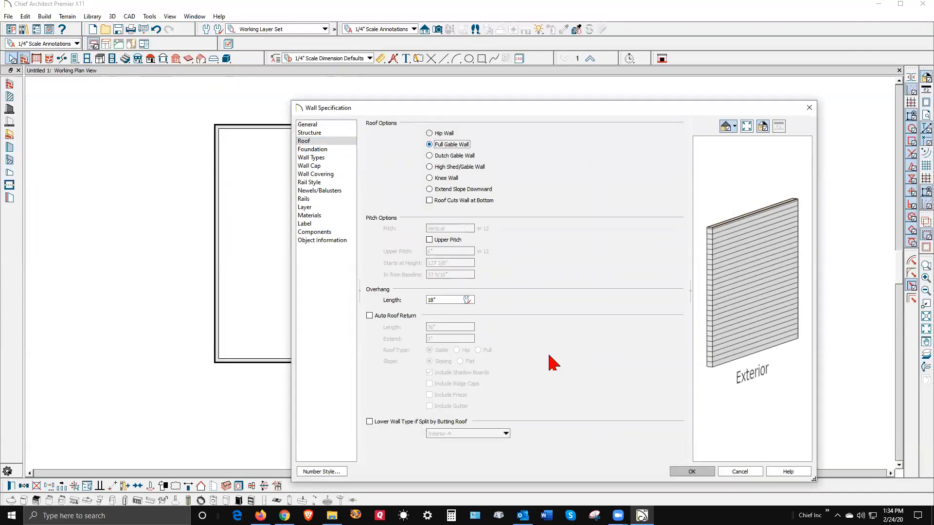
click(702, 471)
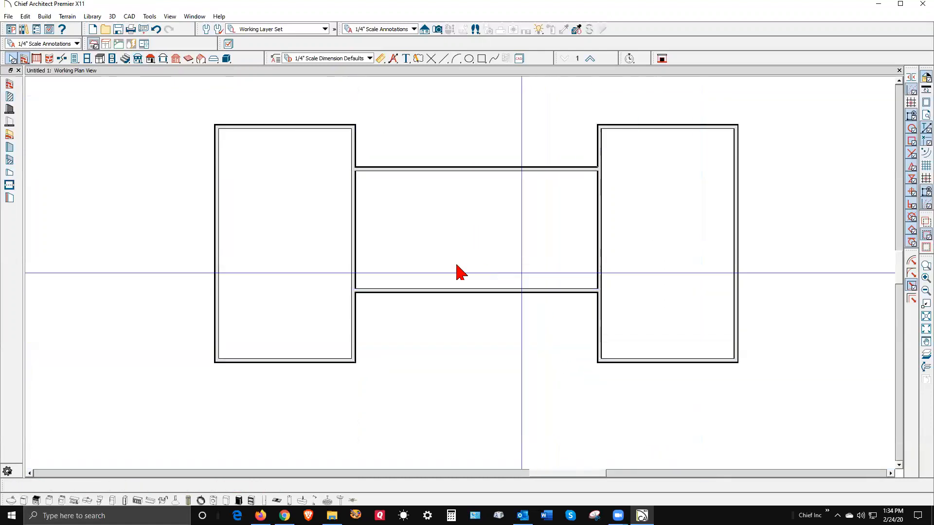
Step: Draw a straight railing between the lower inner corners of the two wings to enclose the porch area
scroll(462, 270, down, 1)
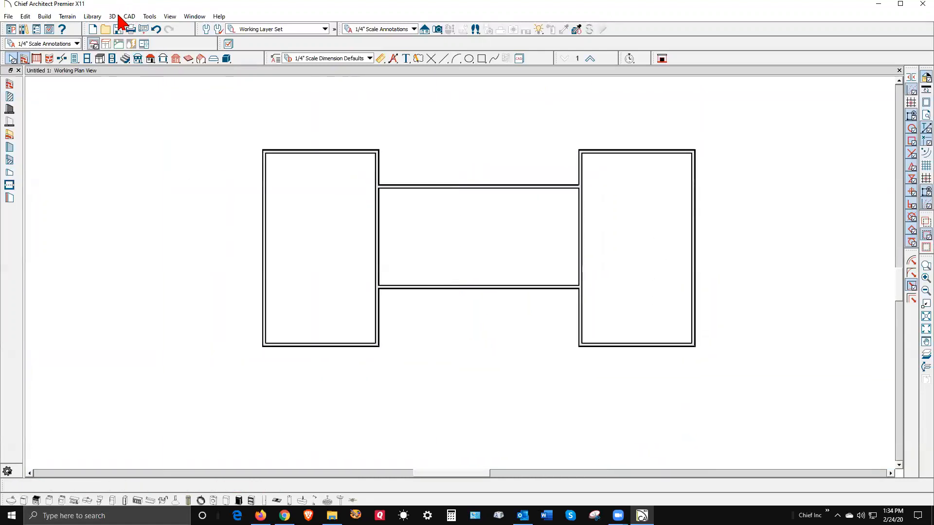
click(37, 58)
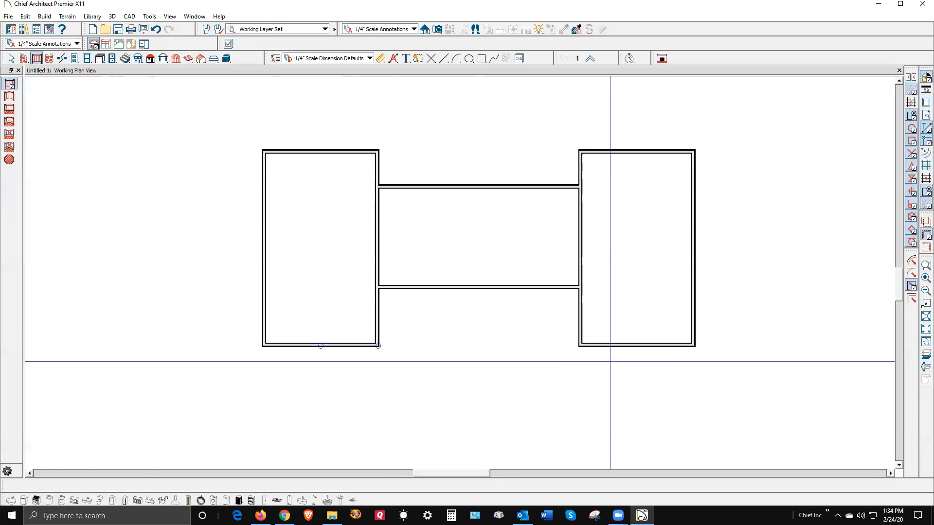
drag(582, 345, 379, 345)
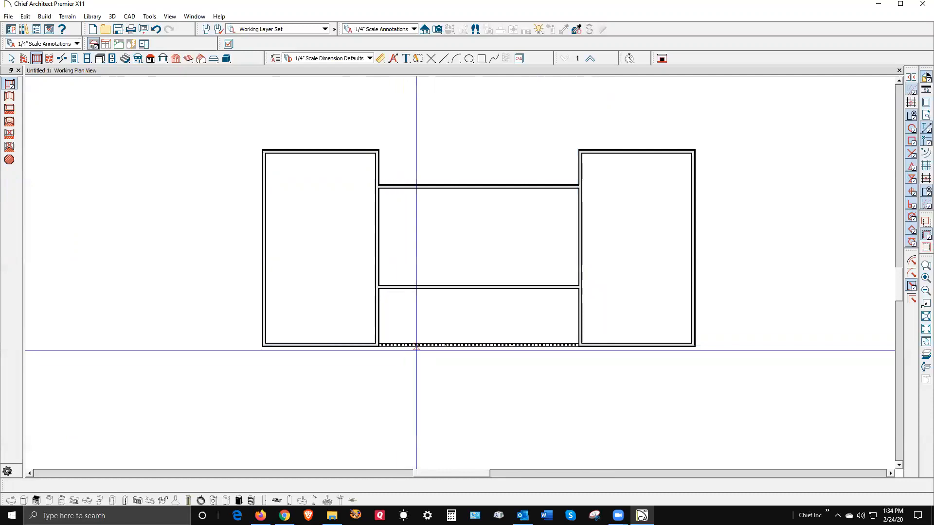
Step: Set the porch railing's style to Open with Post to Beam, excluding the top rail, bottom rail and raised bottom
right_click(417, 346)
click(440, 86)
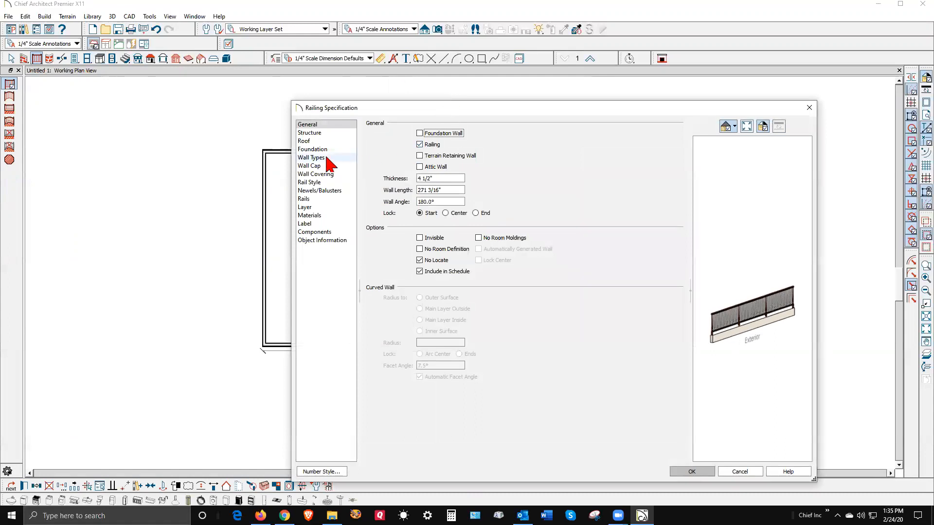
click(319, 183)
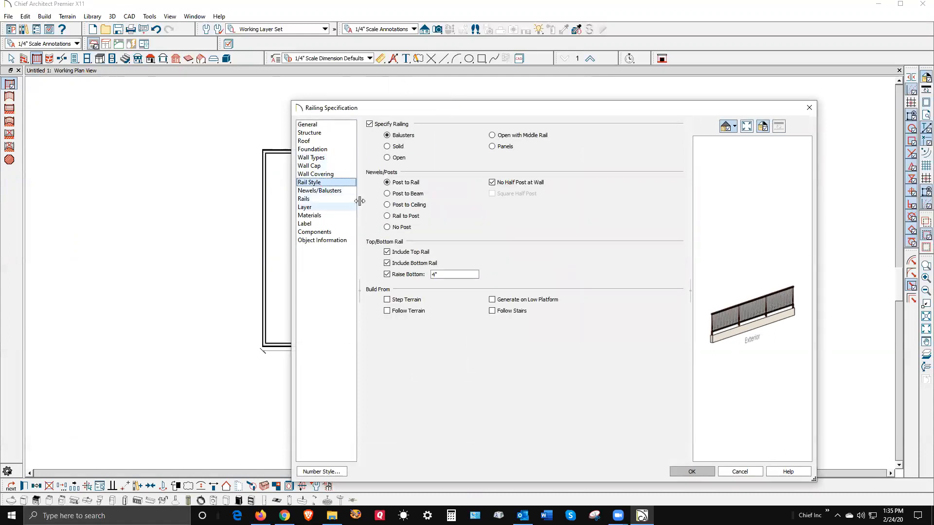
click(398, 194)
click(398, 158)
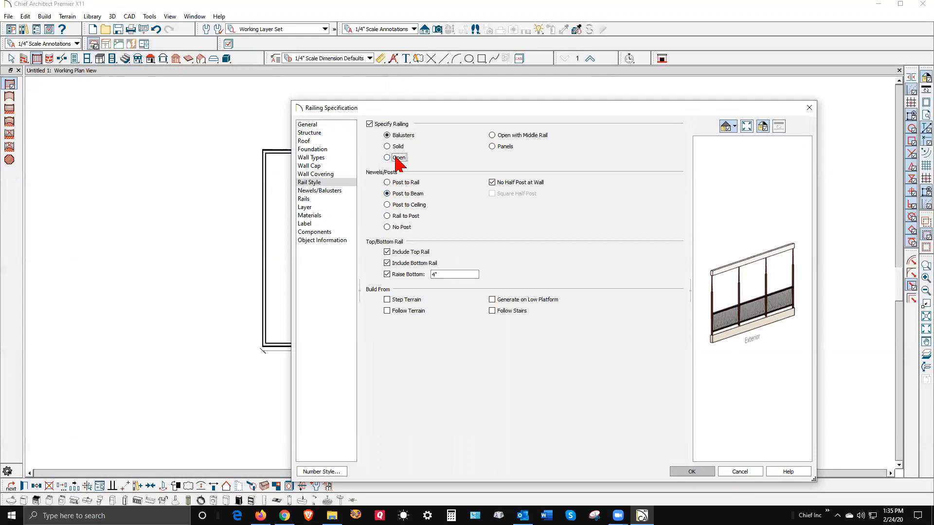
click(396, 276)
click(389, 264)
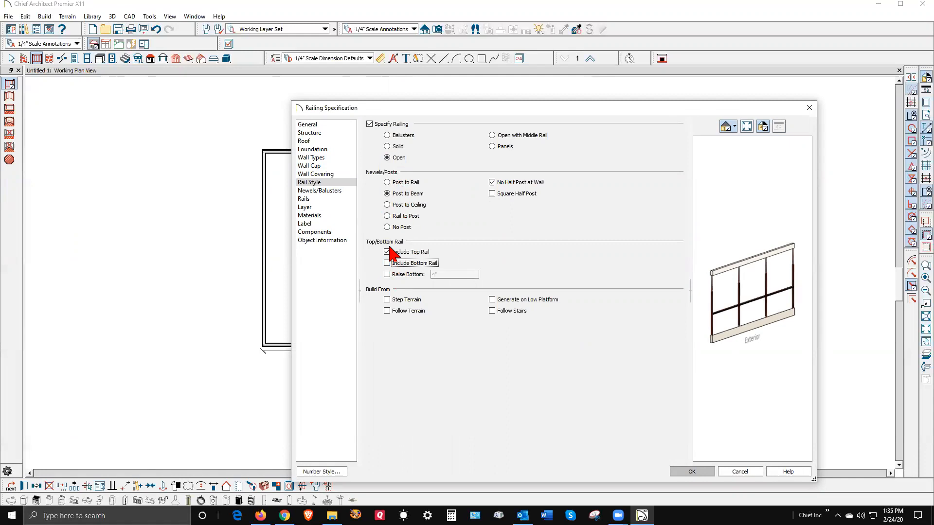
click(395, 253)
Step: Give the porch railing square posts 5.5" wide at 144" spacing, and turn off Use Defaults for its plan display
click(331, 190)
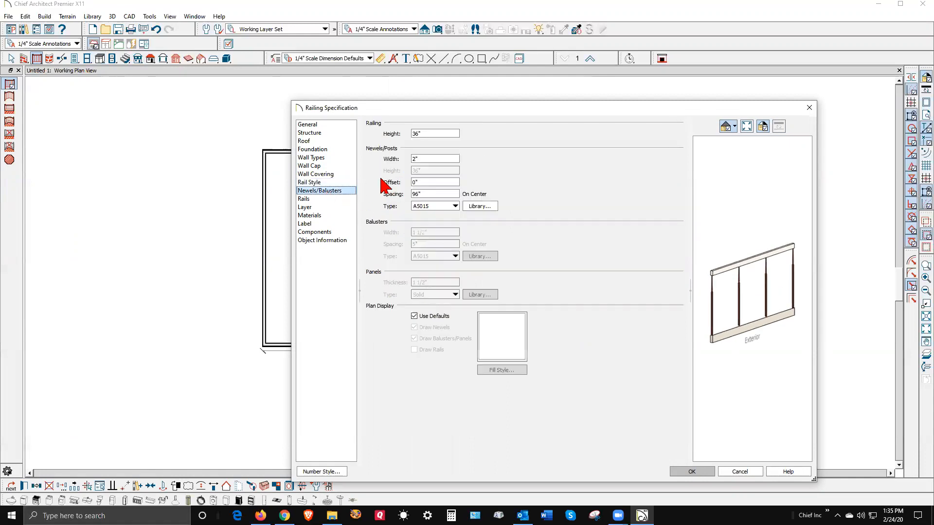
click(428, 162)
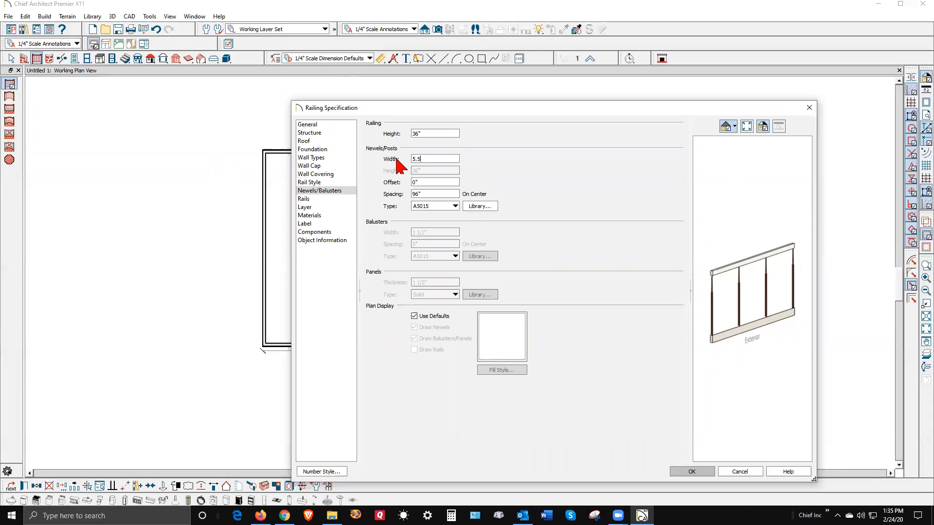
key(Tab)
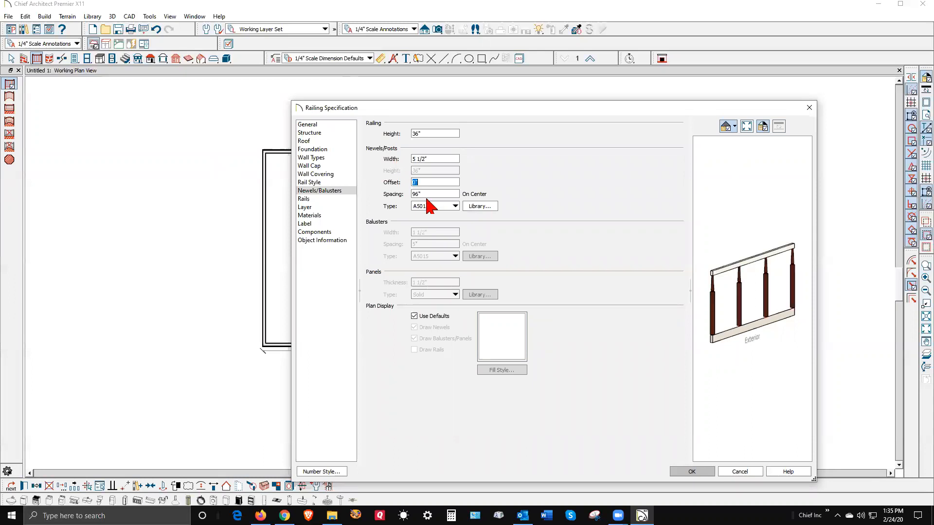
click(455, 207)
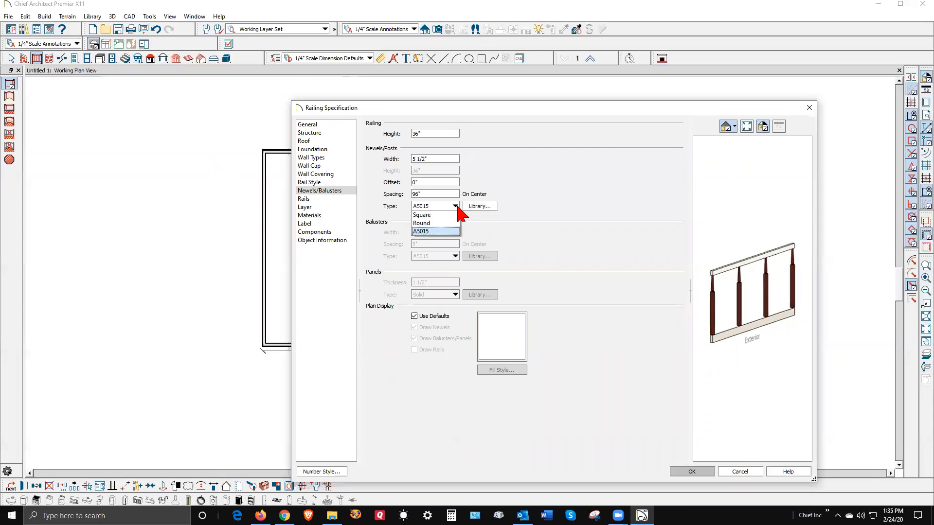
click(428, 215)
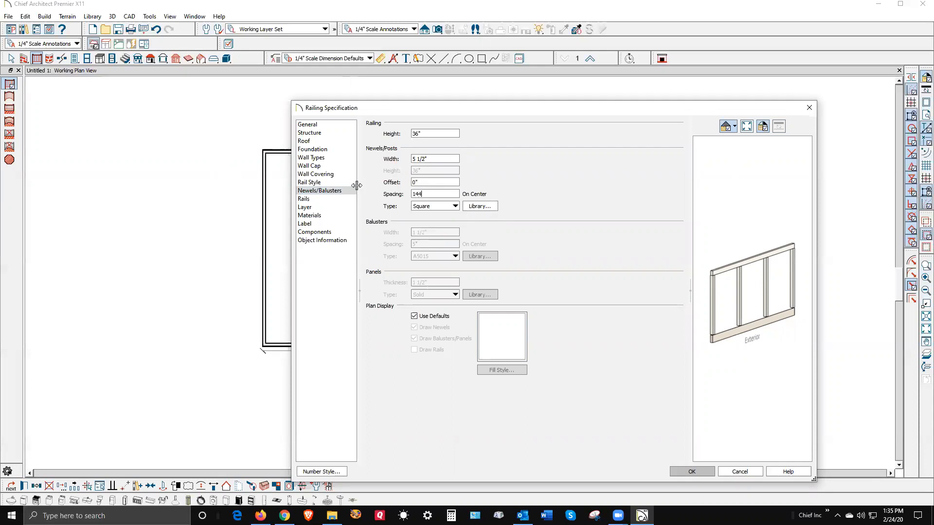
key(Tab)
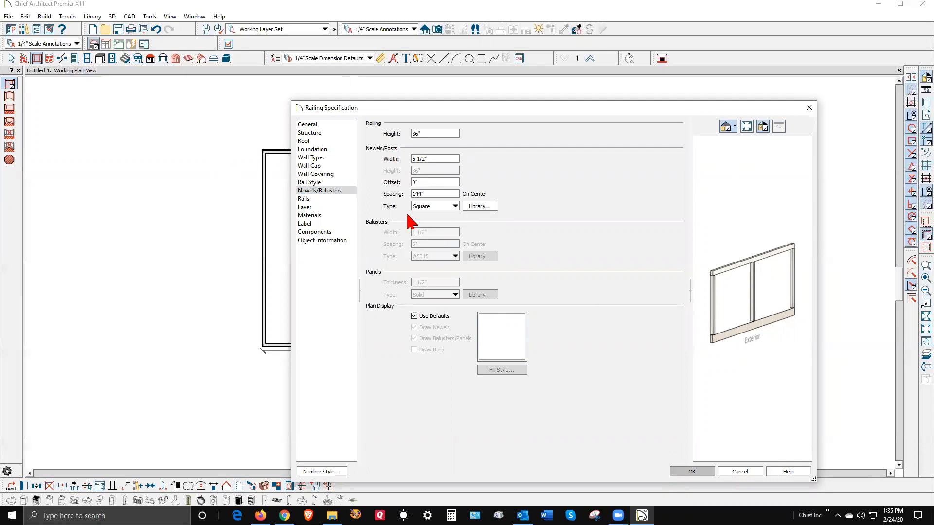
click(421, 316)
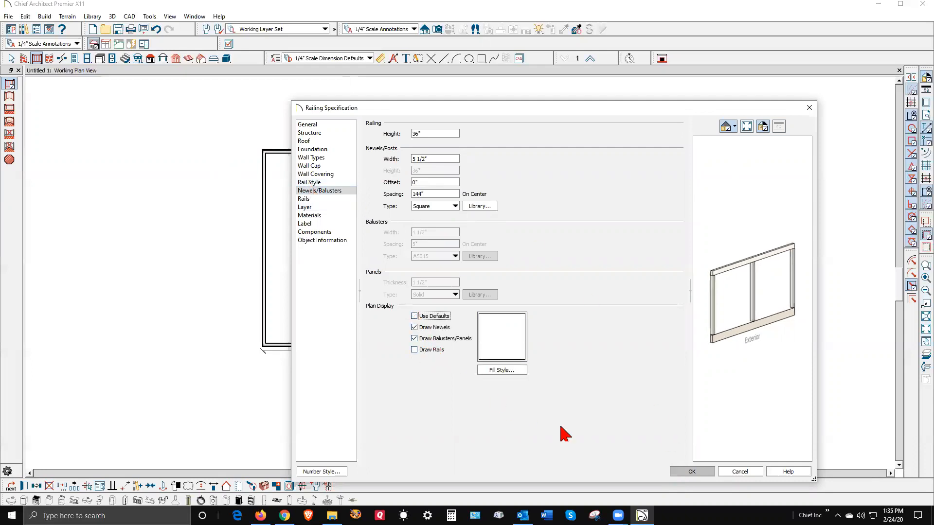
Step: Apply the post-to-beam specification to the porch railing between the two wings
click(700, 470)
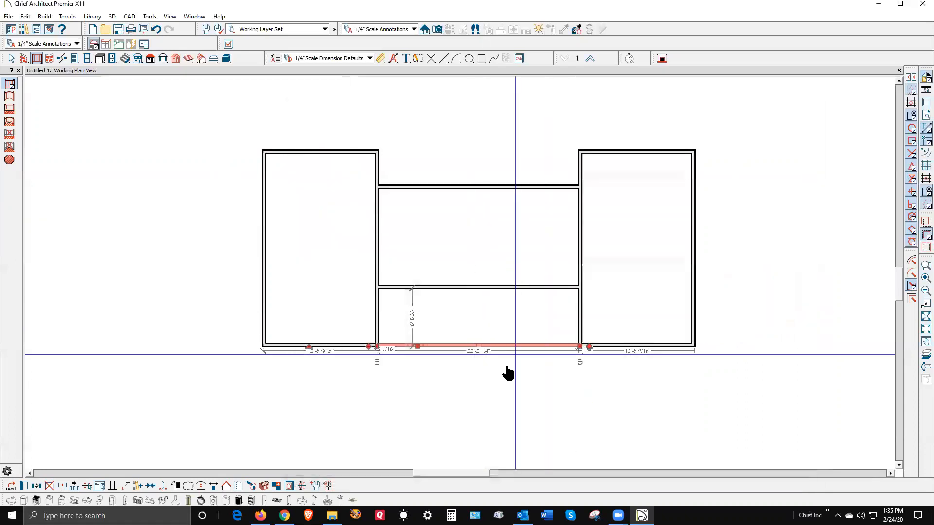
scroll(489, 366, up, 2)
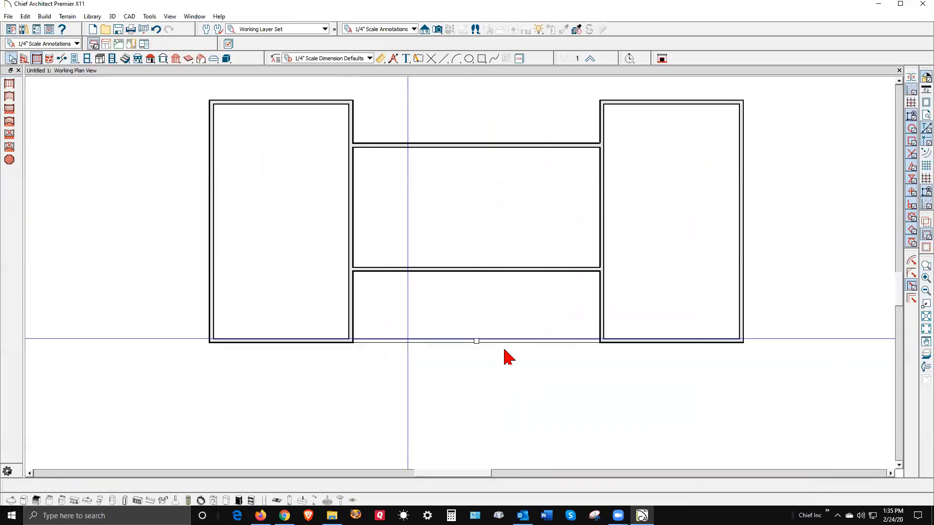
scroll(548, 292, down, 1)
scroll(552, 296, down, 1)
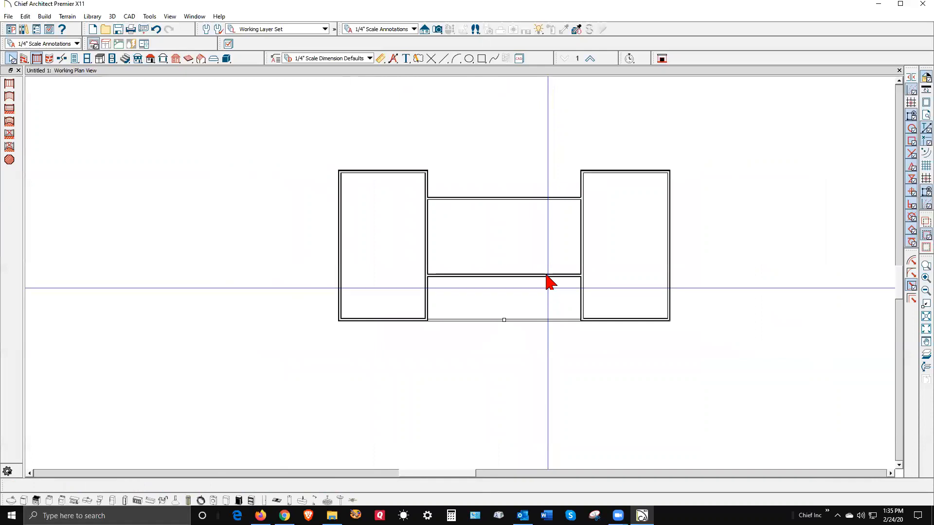
Step: Set the room type of the enclosed porch area between the wings to Slab
click(504, 291)
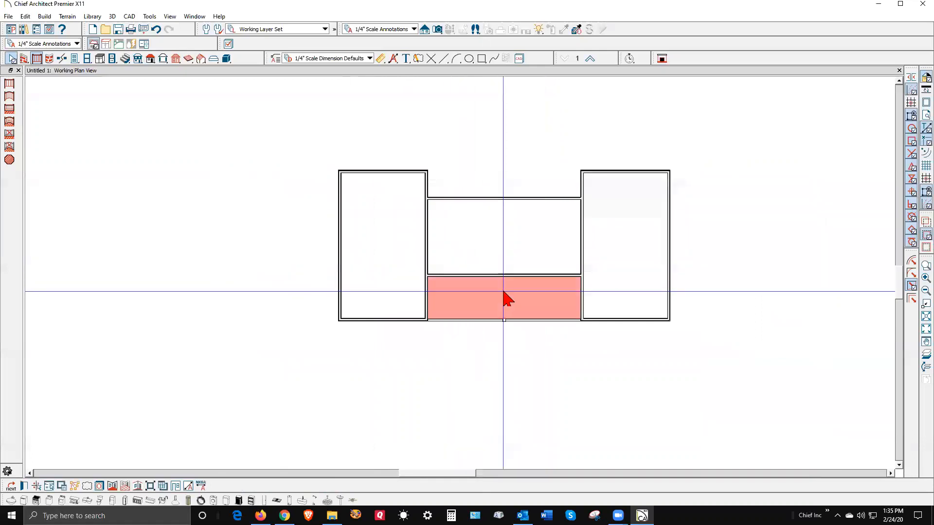
double_click(540, 240)
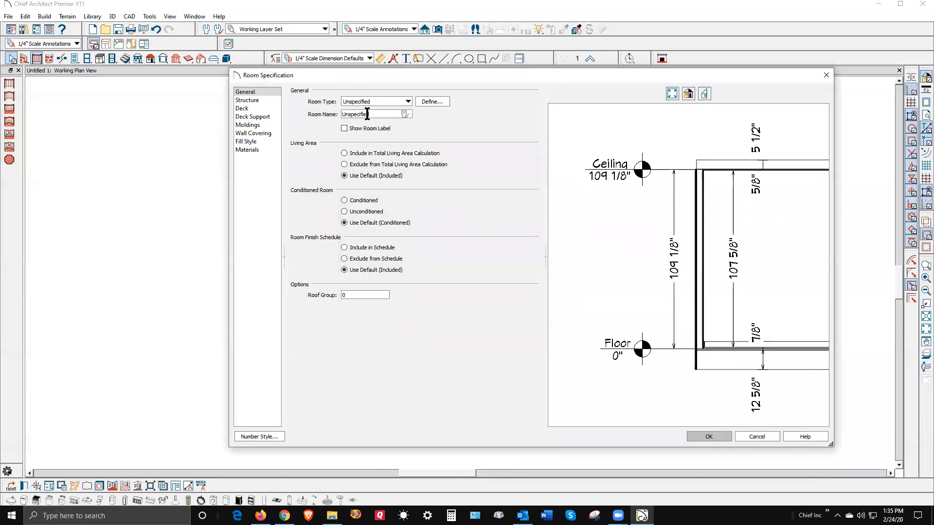
click(407, 101)
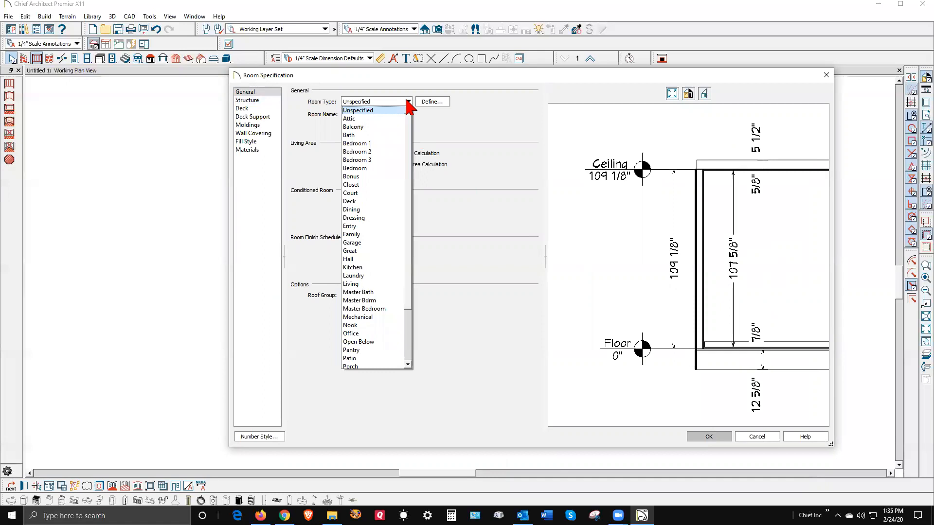
scroll(410, 228, down, 3)
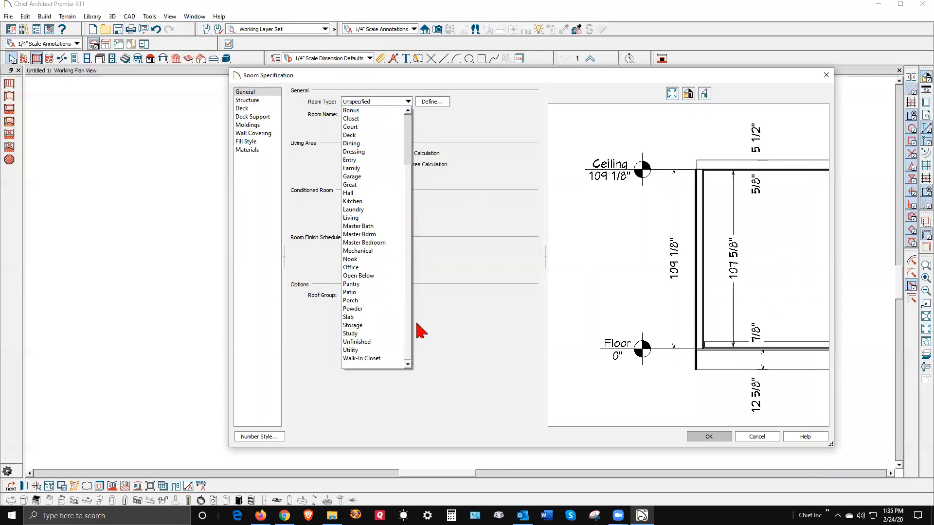
scroll(416, 238, up, 3)
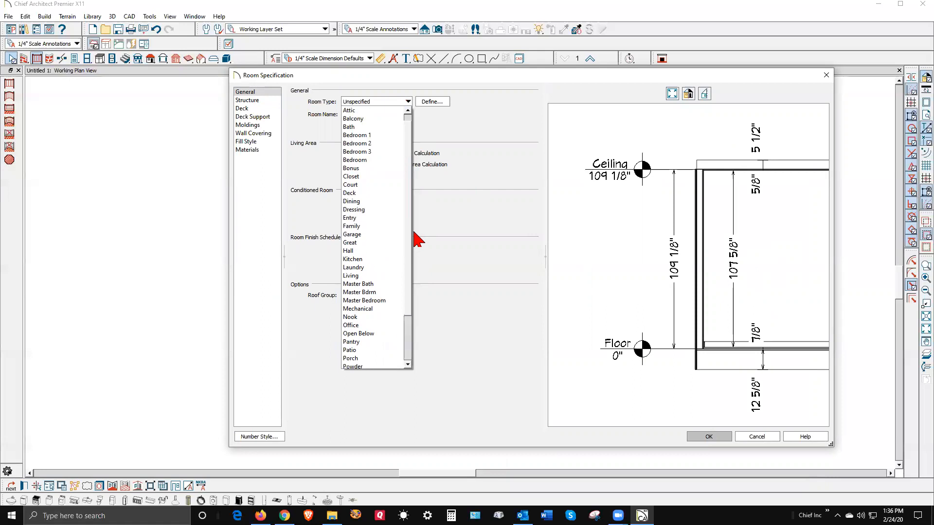
scroll(416, 238, up, 1)
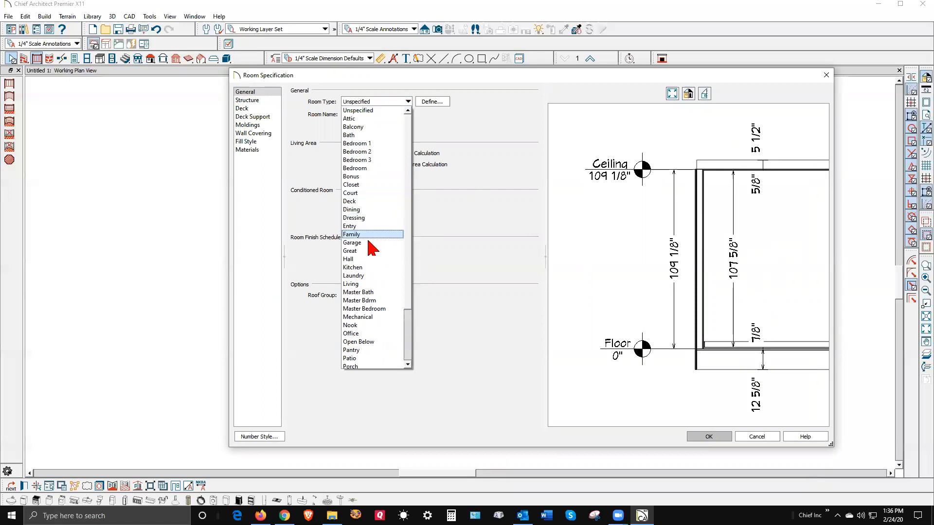
scroll(366, 319, down, 3)
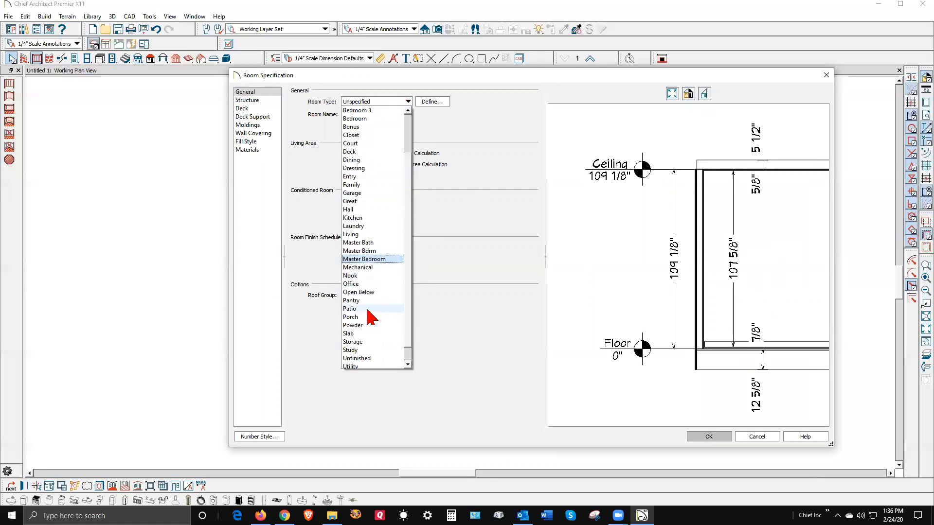
click(360, 324)
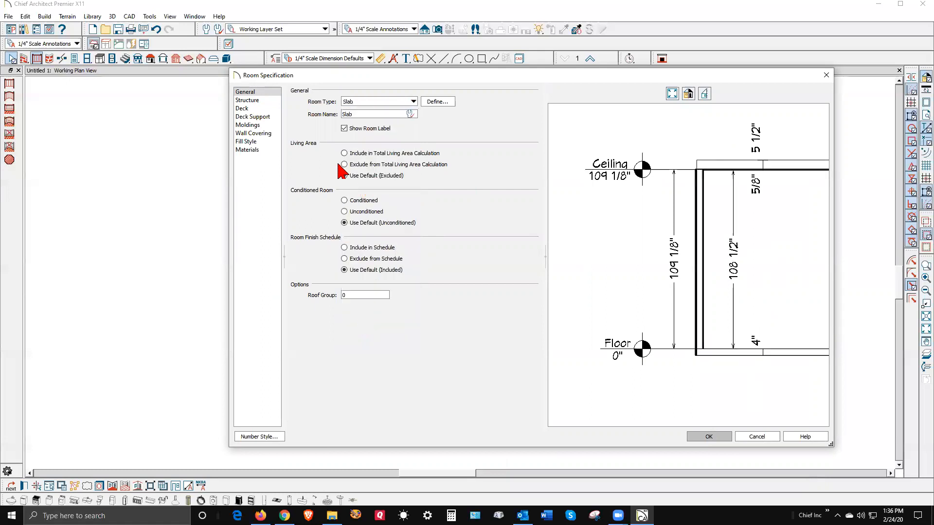
Step: Lower the porch slab's floor elevation to -3" in the room's structure settings
click(253, 100)
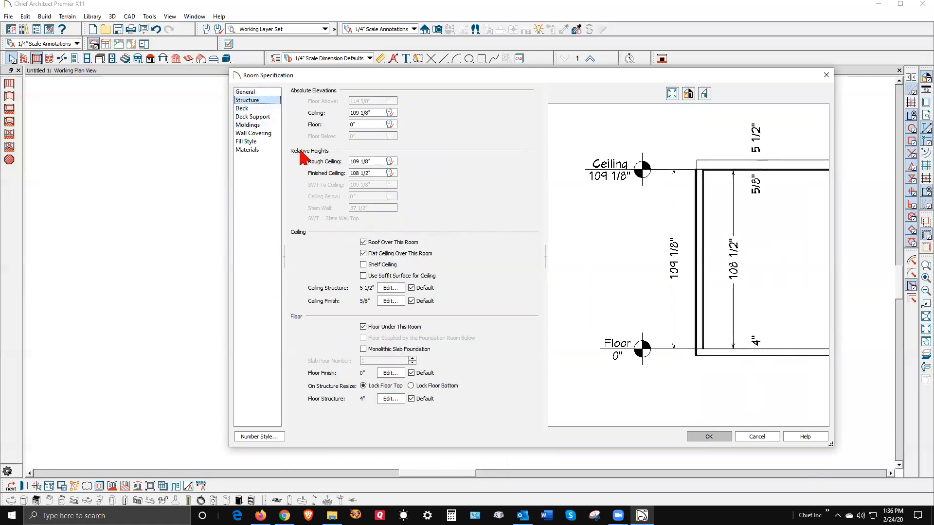
click(359, 124)
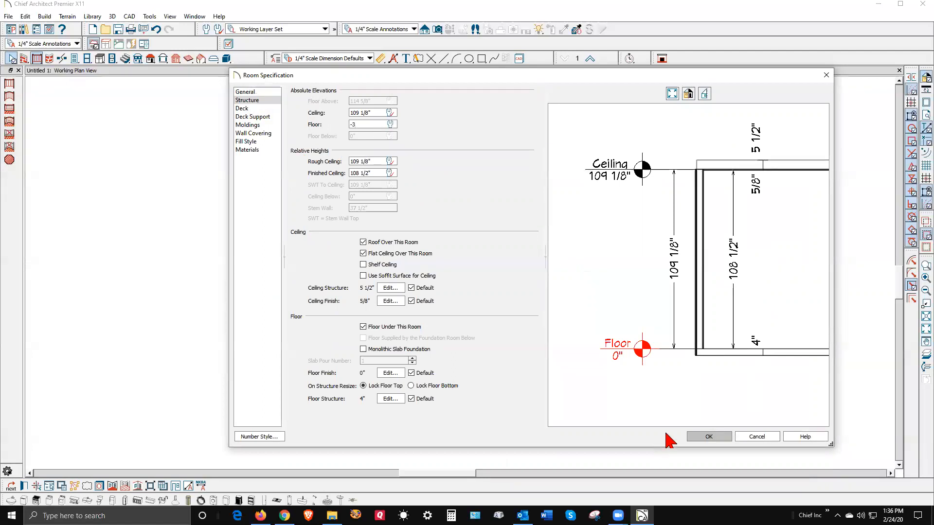
click(709, 437)
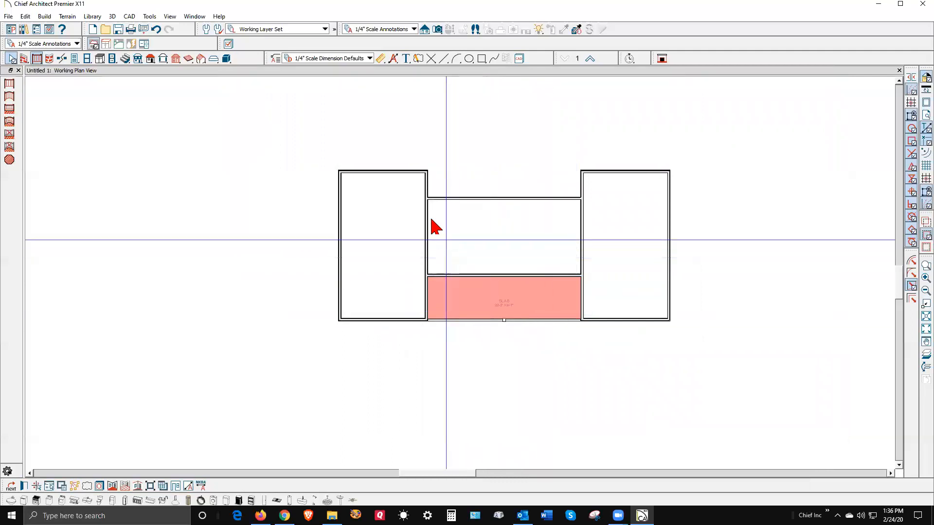
Step: Check the walls, porch slab and post-to-beam railing in a perspective floor overview, and return to the plan
click(438, 30)
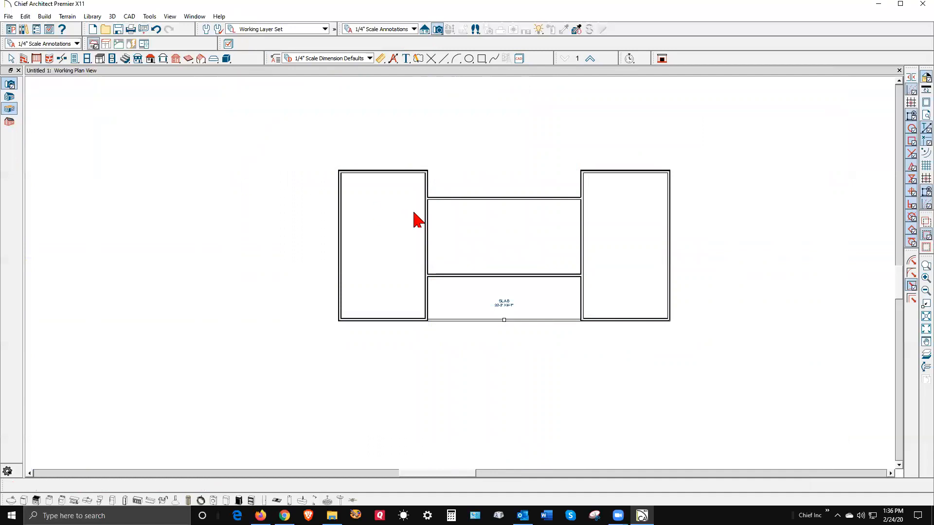
drag(437, 275, 465, 269)
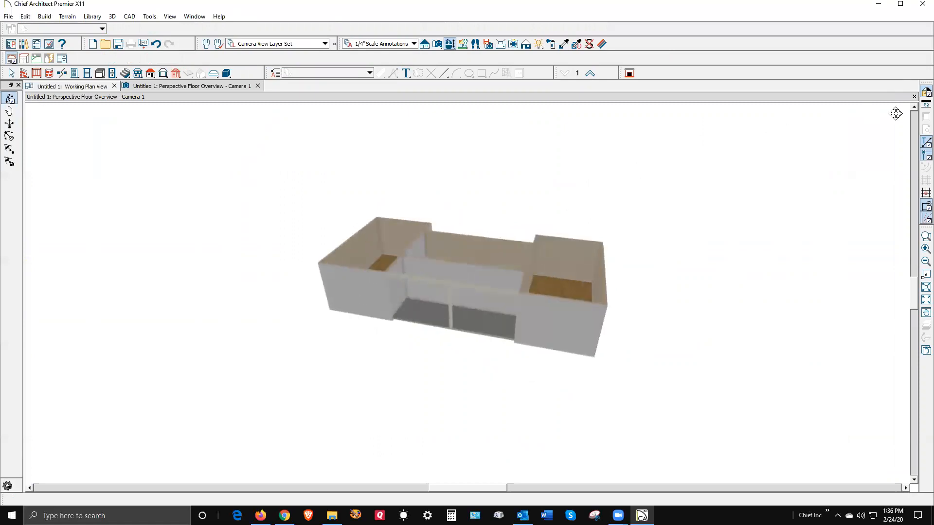
click(914, 97)
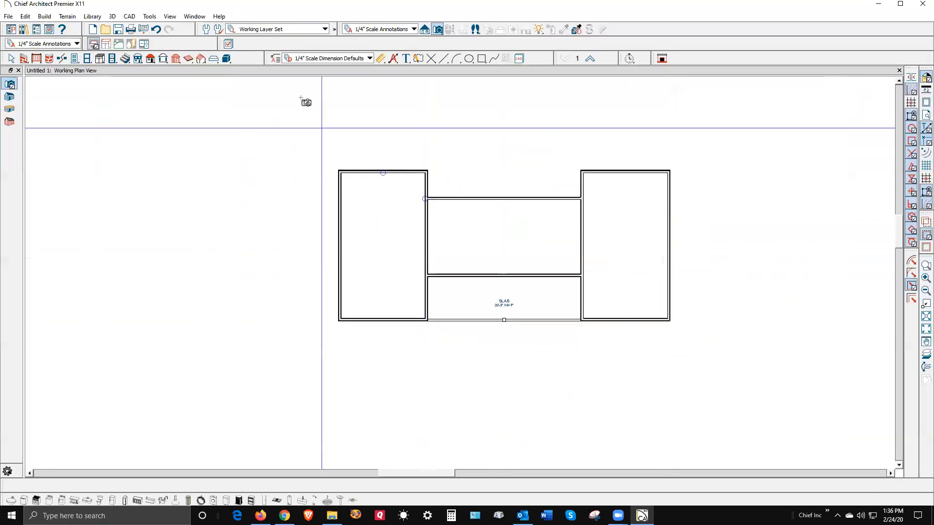
Step: Build automatic roof planes over the house, including the porch, with the existing roof settings
click(150, 59)
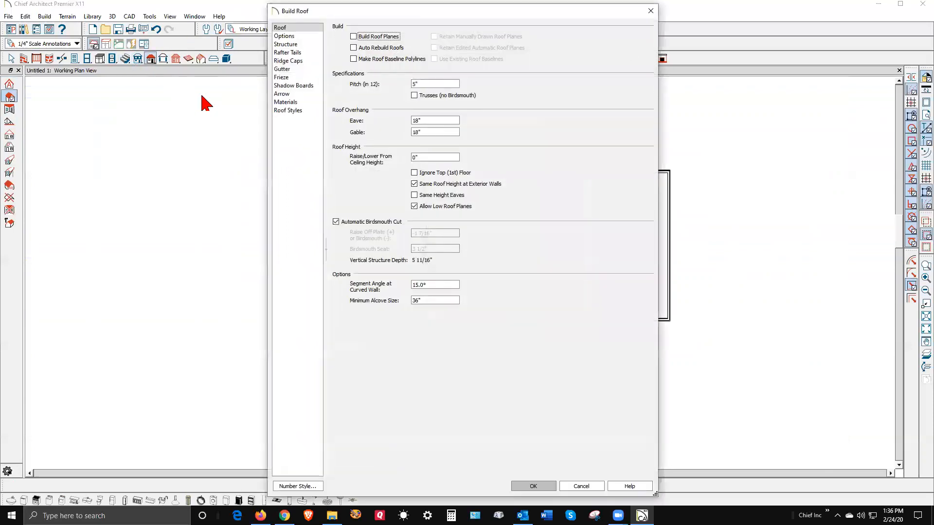
click(354, 36)
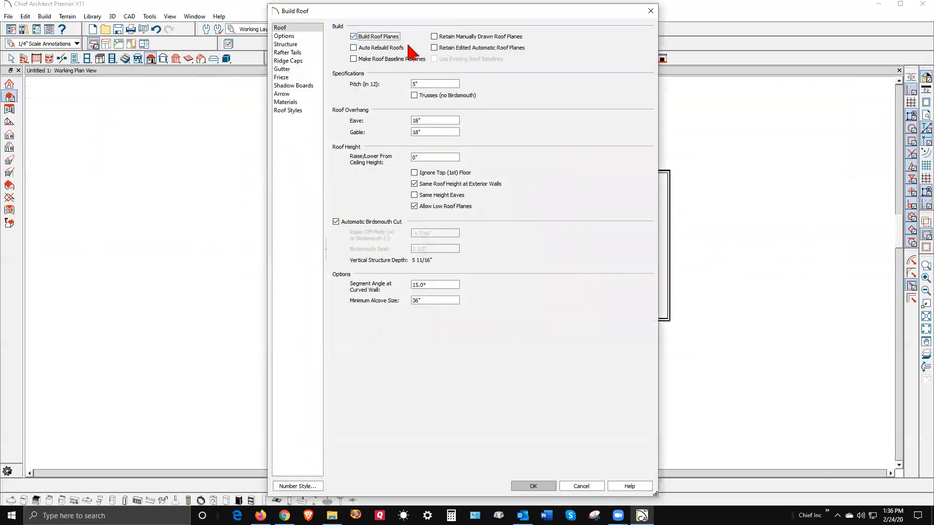
click(549, 485)
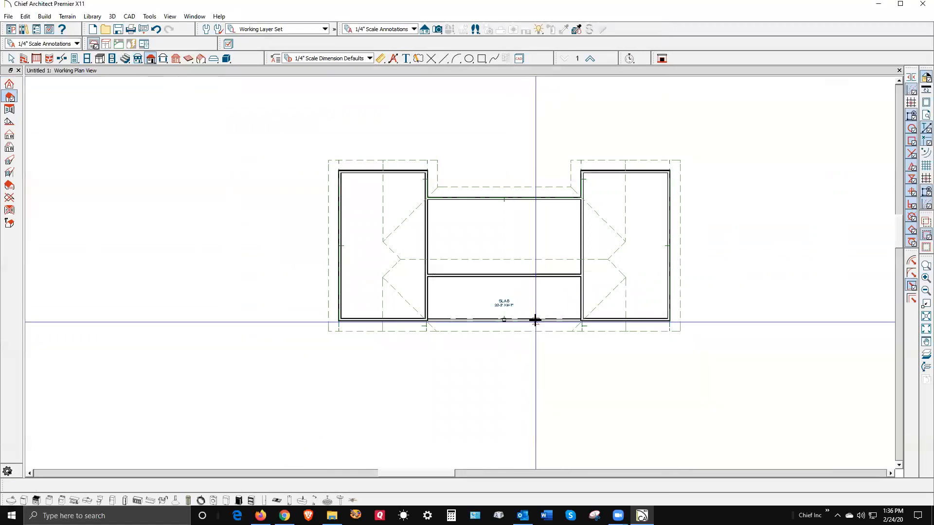
Step: Inspect the roof over the wings and porch in a perspective full overview, and return to the plan
click(437, 29)
click(11, 97)
drag(447, 234, 440, 304)
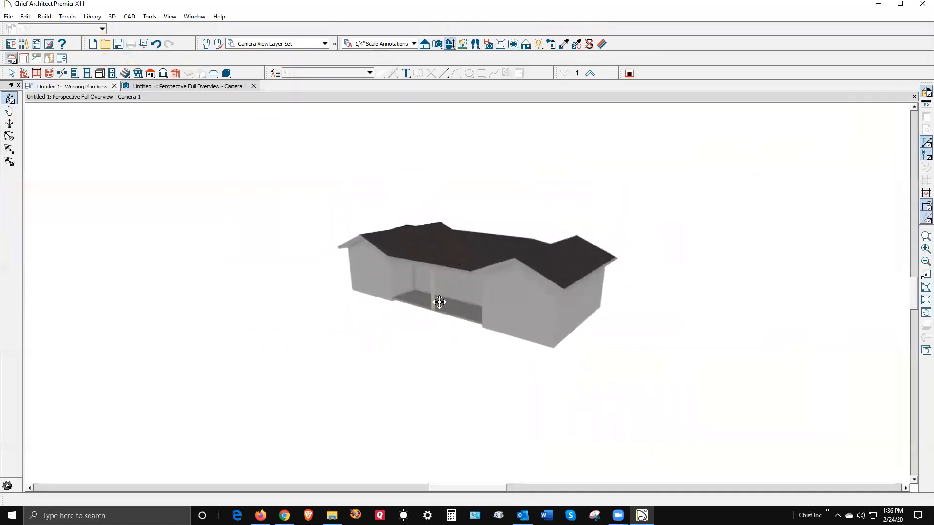
drag(425, 278, 461, 332)
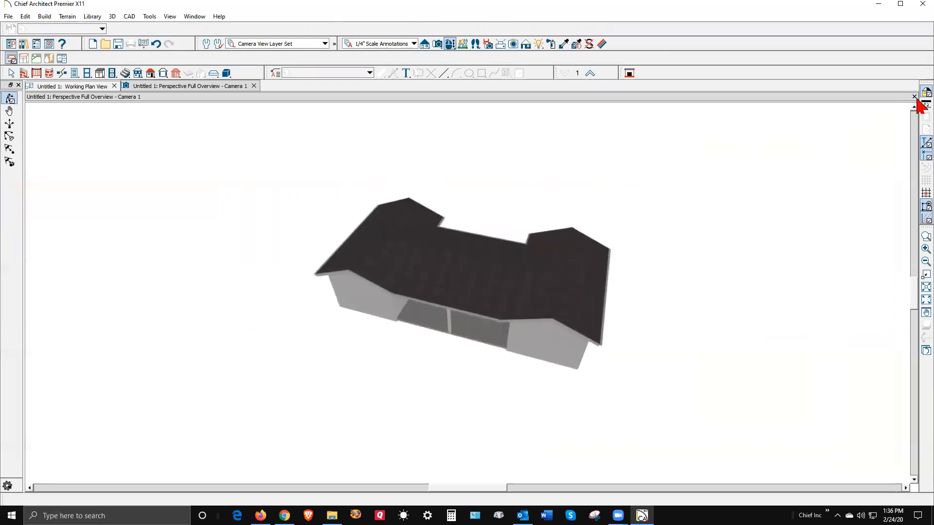
key(ctrl+w)
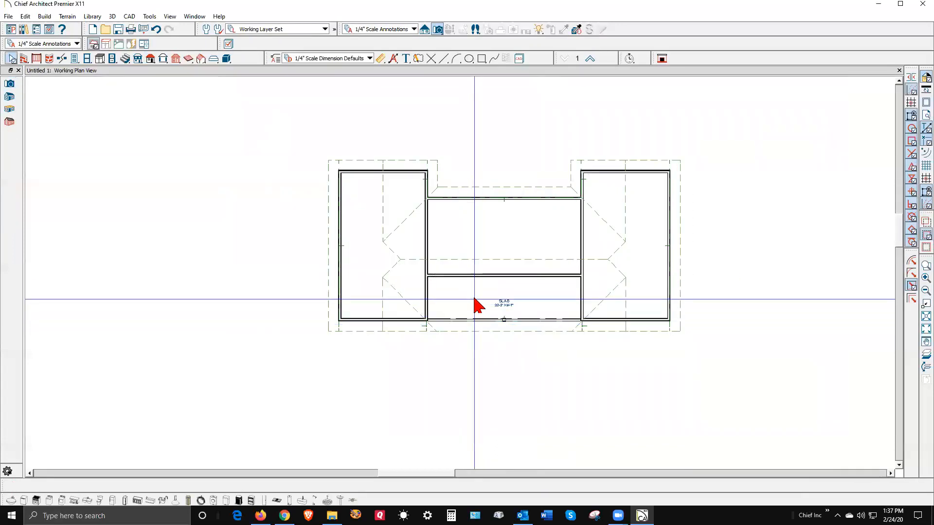
Step: Exclude the flat ceiling and the roof over the porch slab room in its structure settings
click(474, 302)
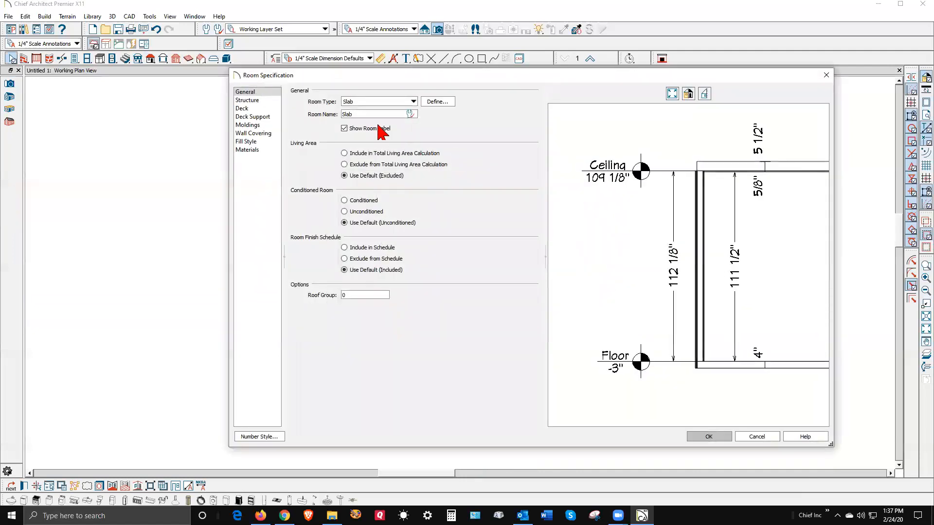
click(247, 101)
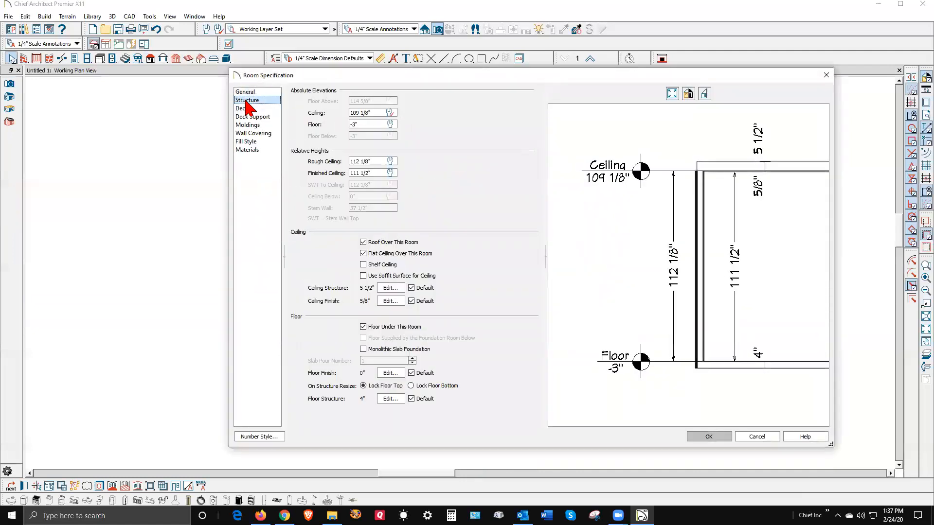
click(371, 255)
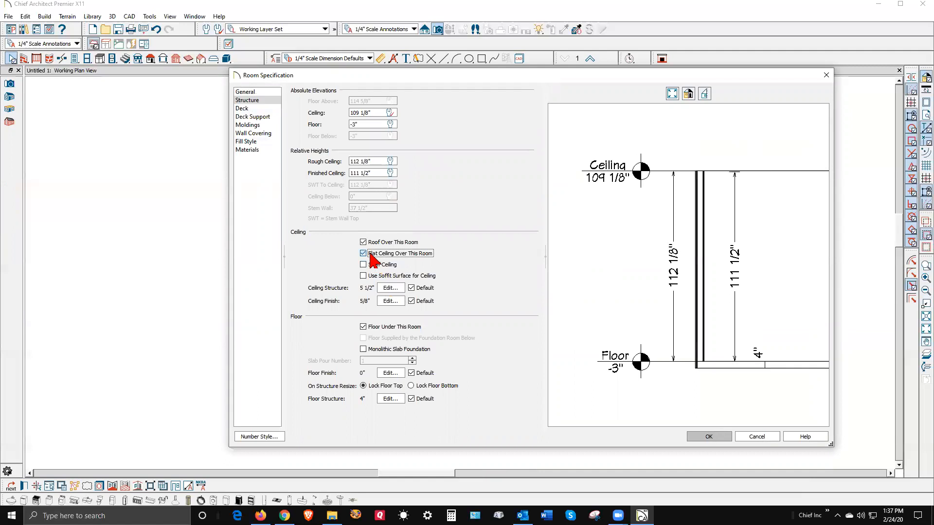
click(365, 242)
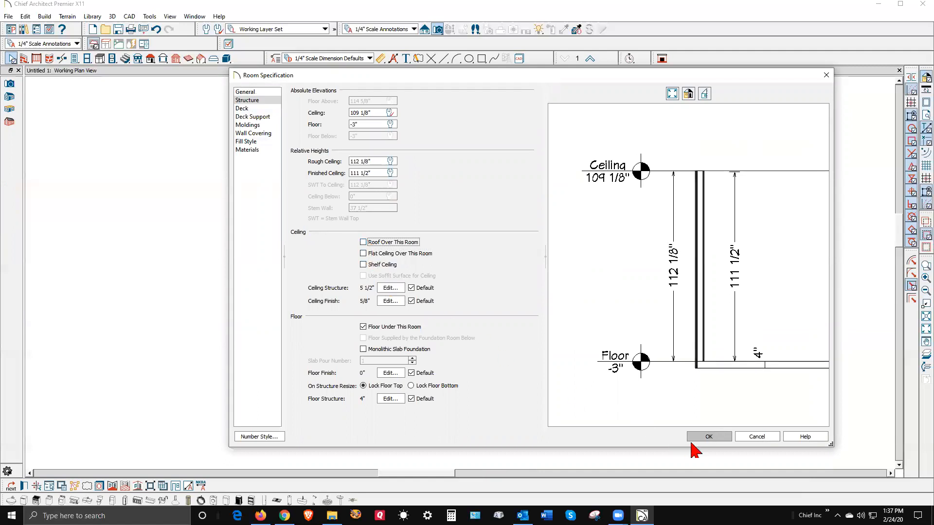
click(708, 438)
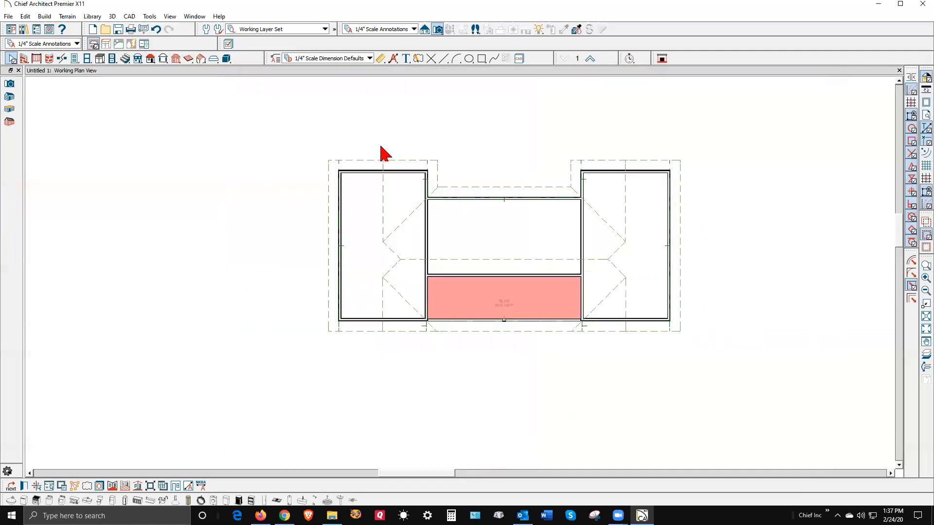
Step: Rebuild the automatic roof planes so the porch slab room is left out of the roof
click(151, 61)
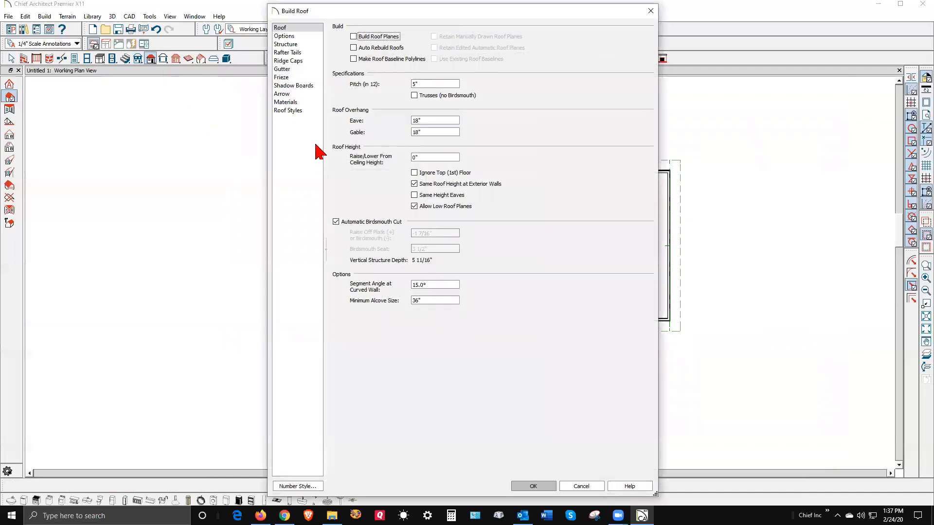
click(354, 37)
click(536, 486)
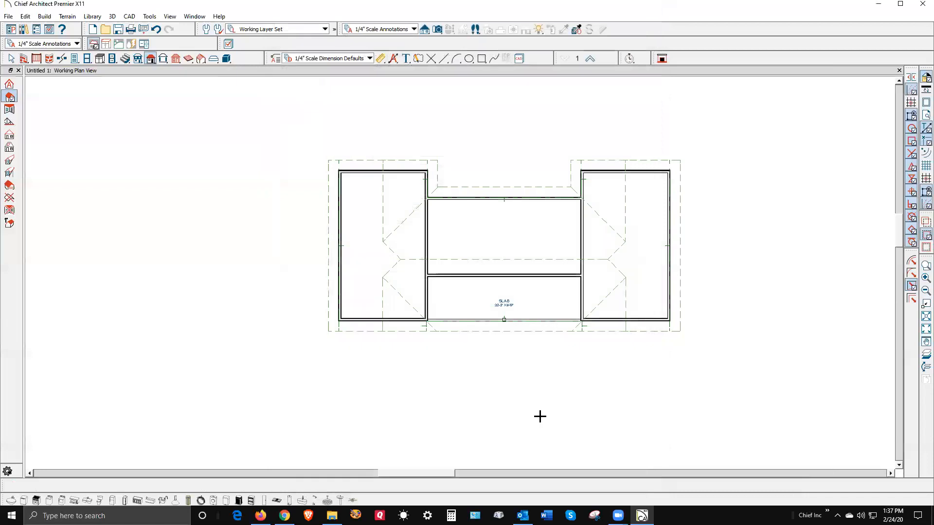
Step: Examine the rebuilt roof and the porch beam between the wings in a perspective full overview
click(438, 29)
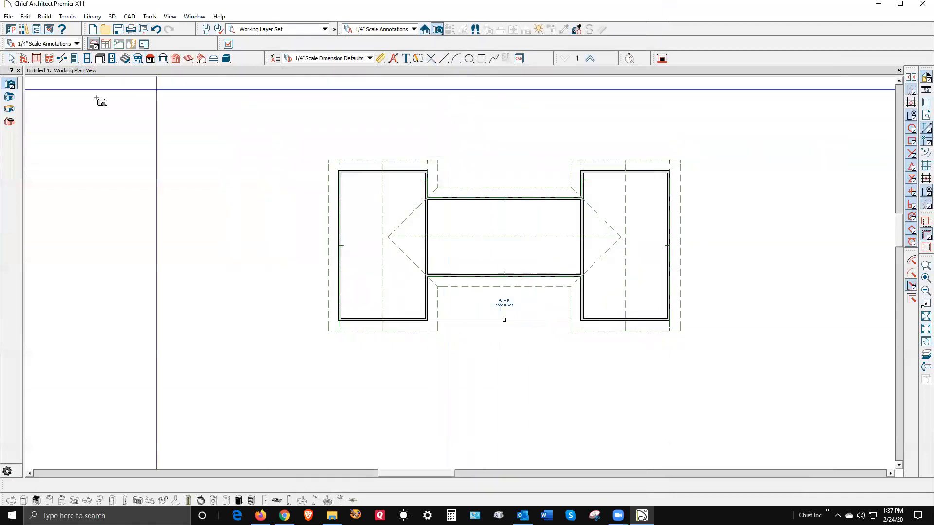
click(10, 98)
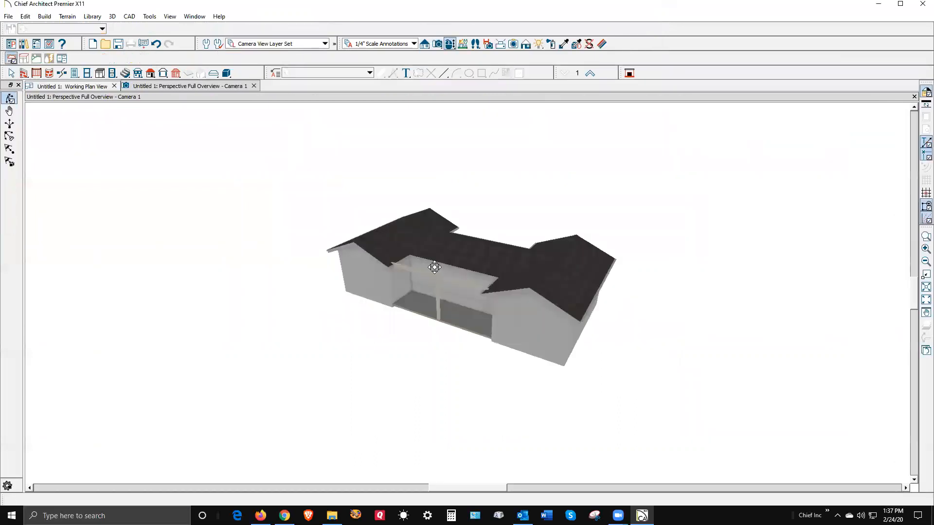
scroll(441, 267, up, 3)
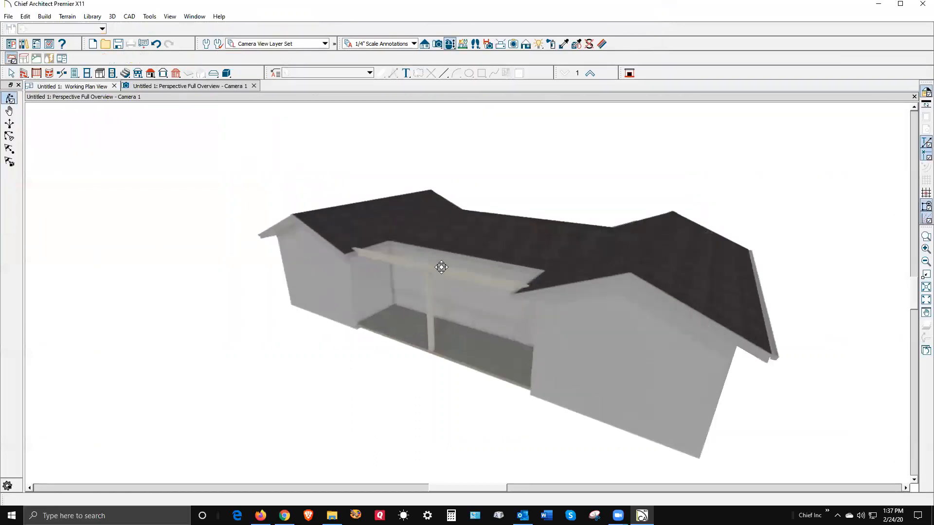
drag(441, 267, 453, 309)
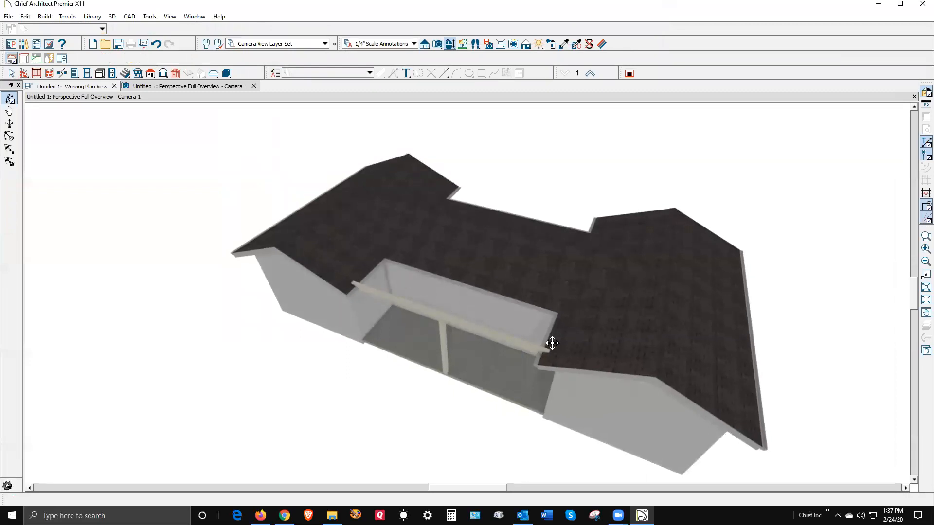
drag(427, 249, 548, 330)
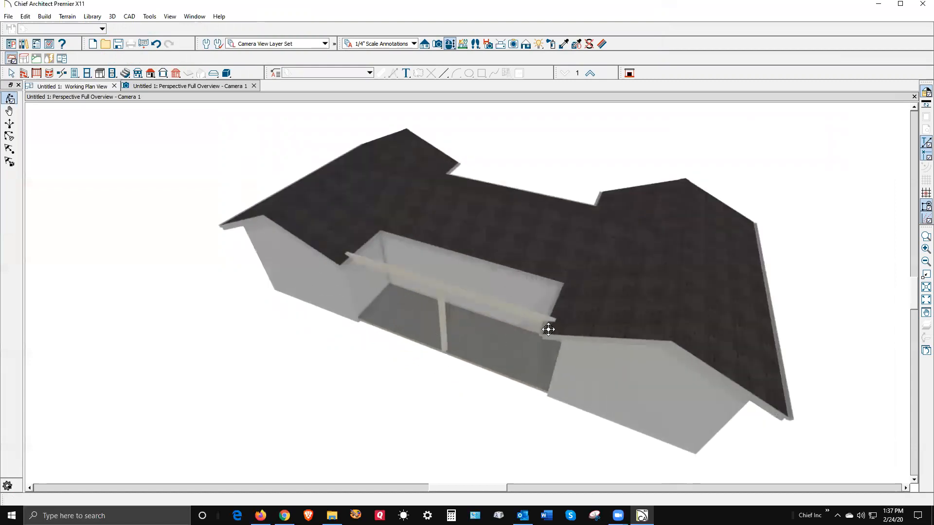
Step: Set the finished ceiling height of the slab porch room to 96 inches in its structure settings
key(space)
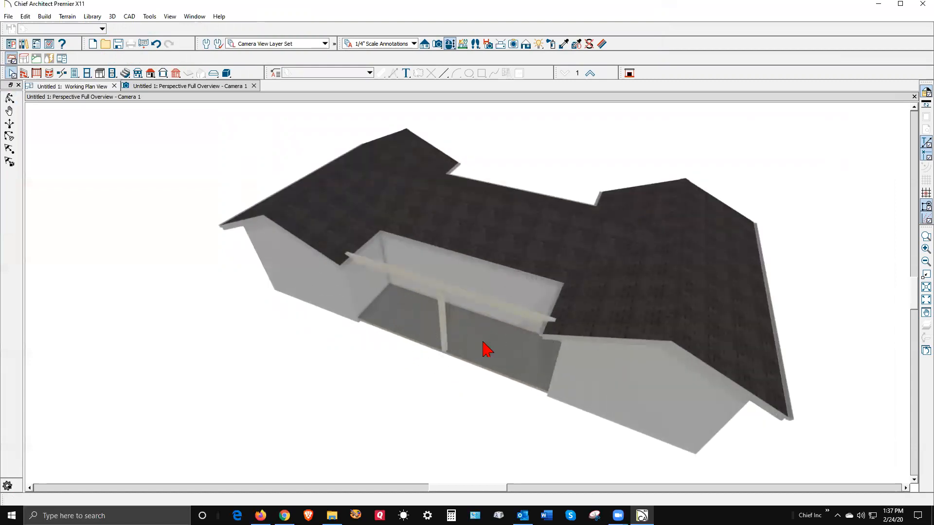
click(486, 349)
key(ctrl+e)
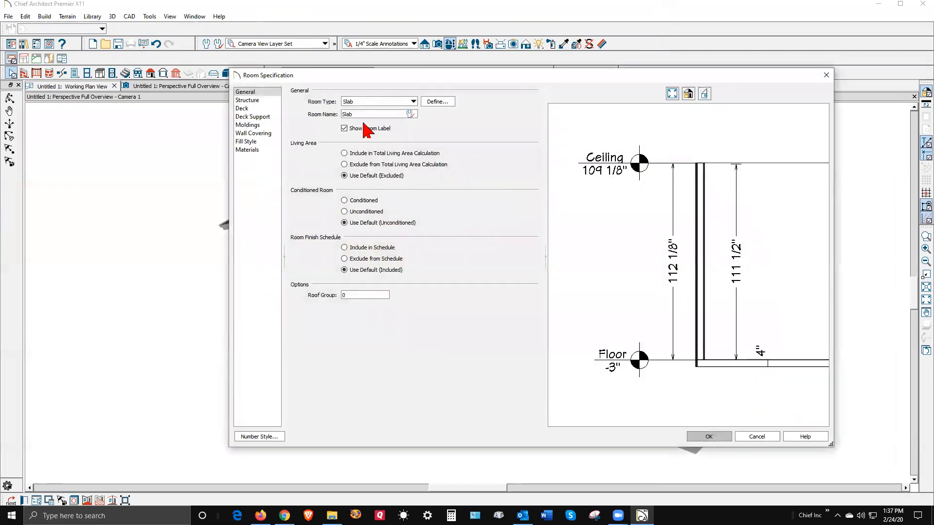
click(260, 100)
drag(384, 173, 25, 173)
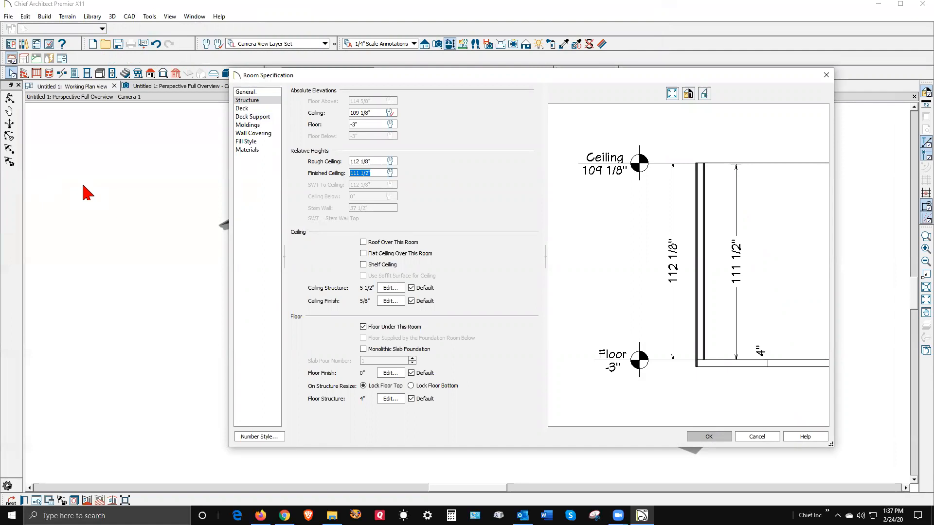
text(96)
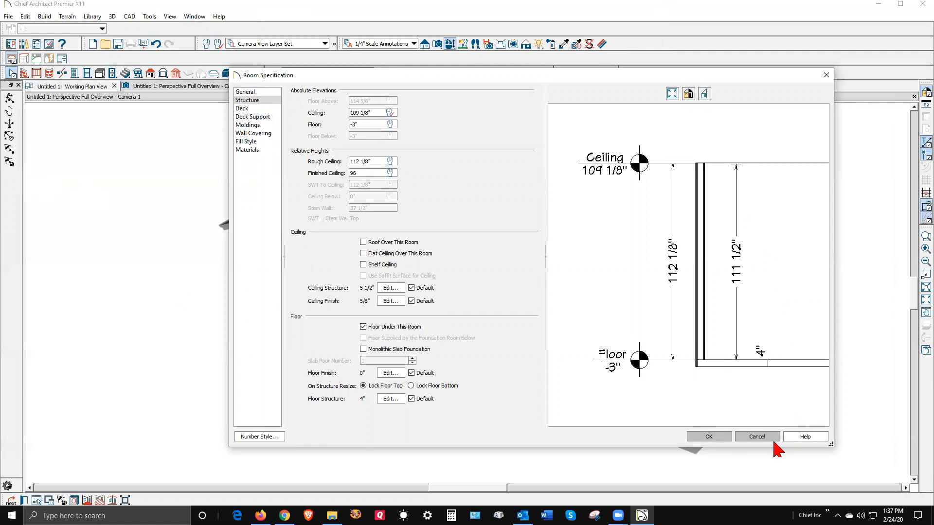
click(709, 436)
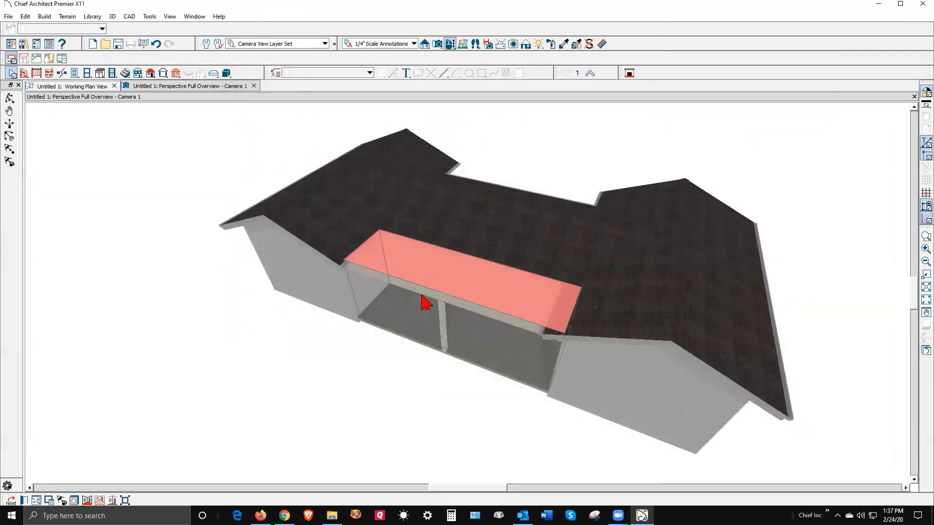
key(Escape)
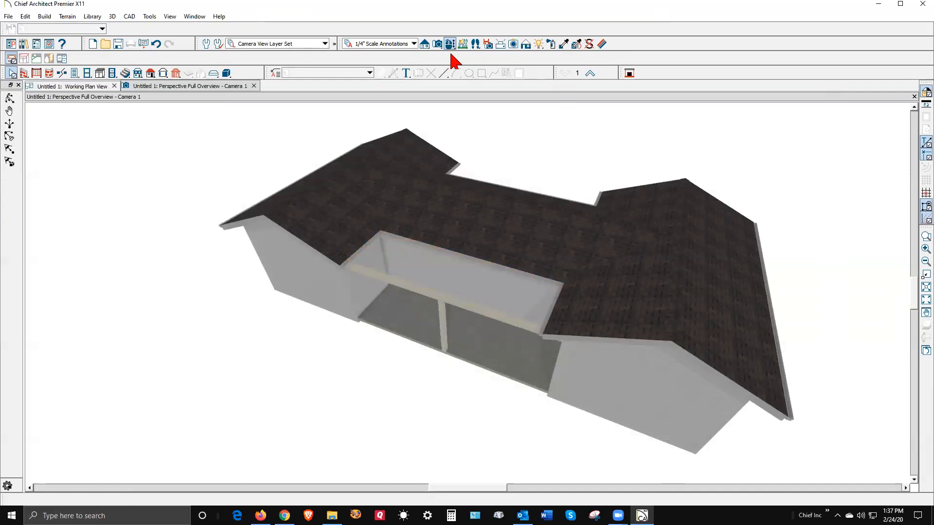
Step: Paint the roof surfaces throughout the plan with a Standing Seam material from the core catalog's Sheet Metal collection
click(550, 44)
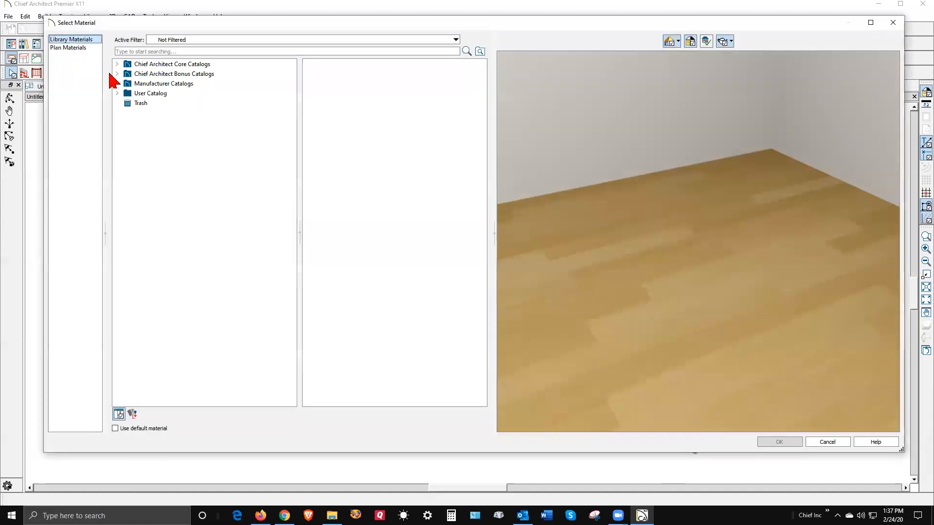
click(117, 64)
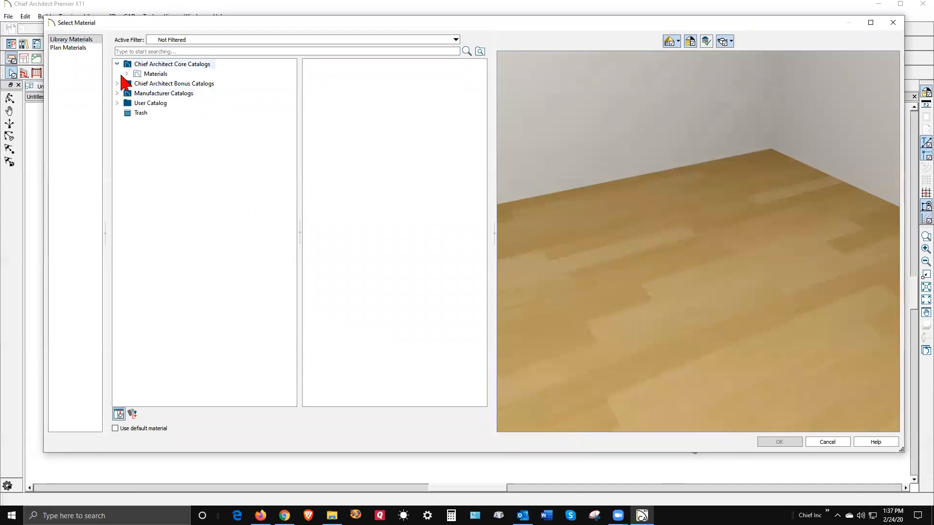
click(127, 73)
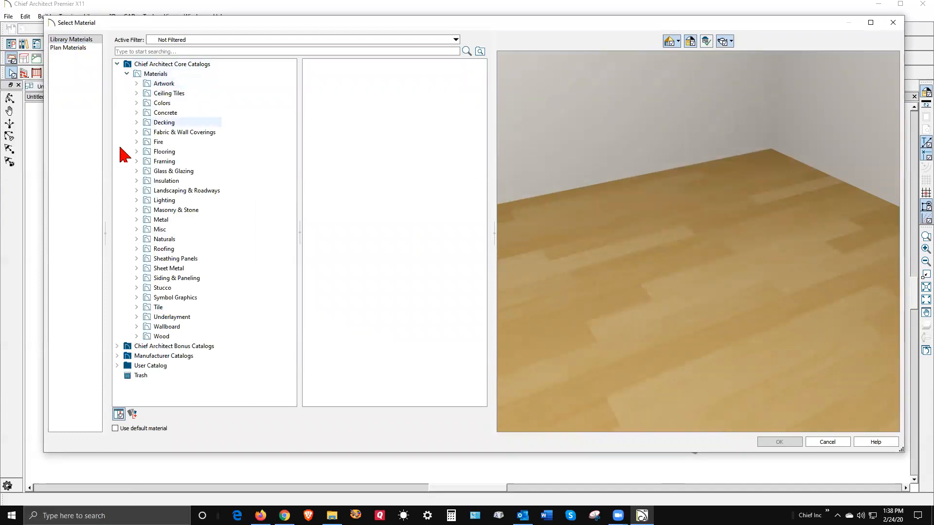
click(136, 220)
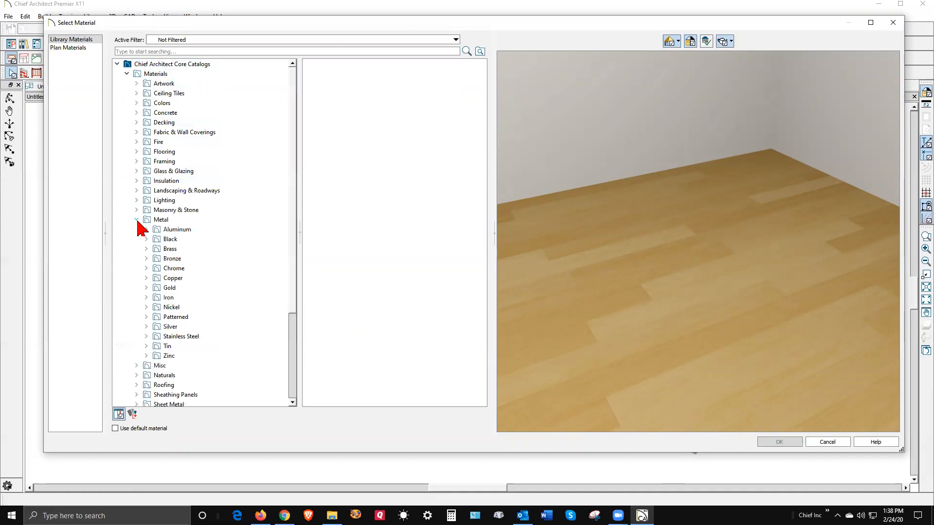
click(137, 220)
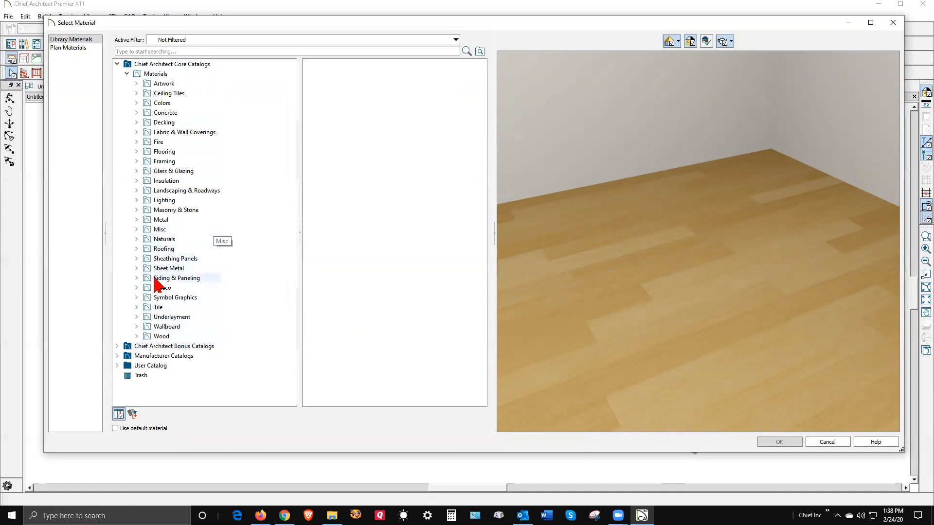
click(207, 268)
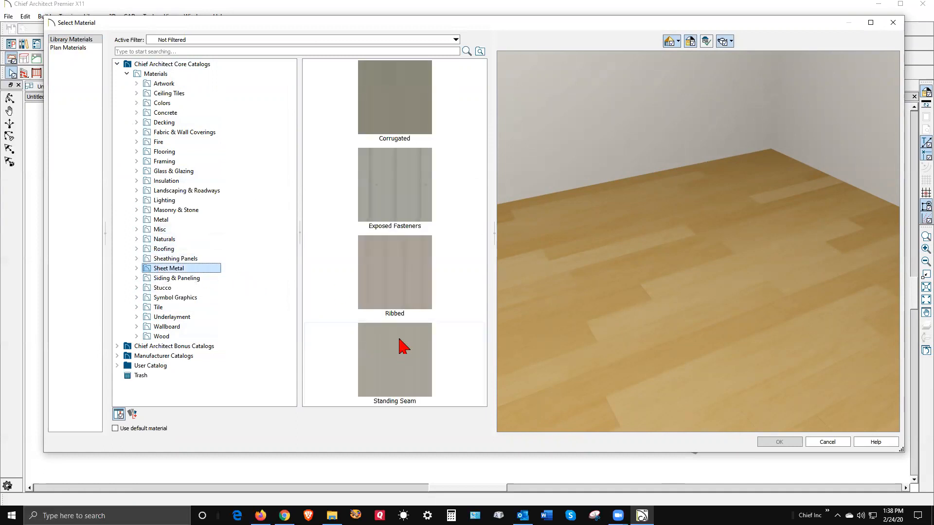
double_click(408, 365)
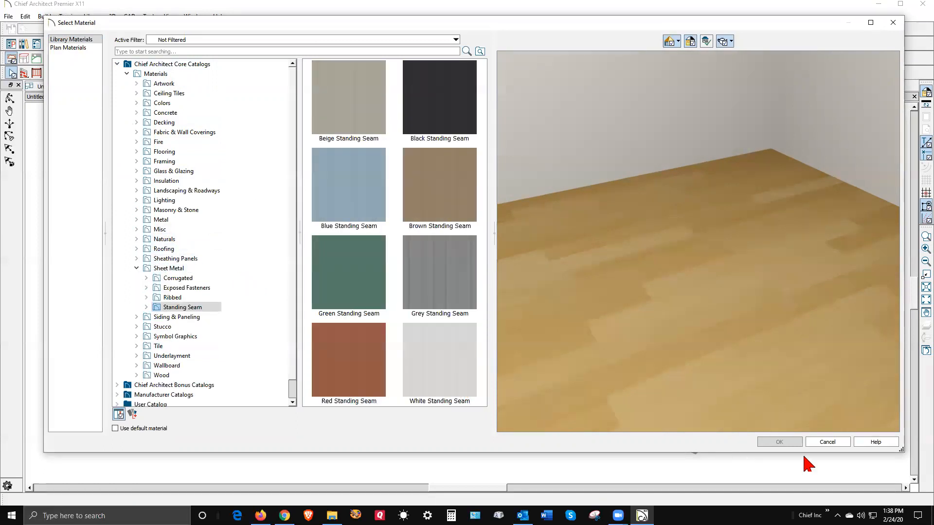
click(452, 359)
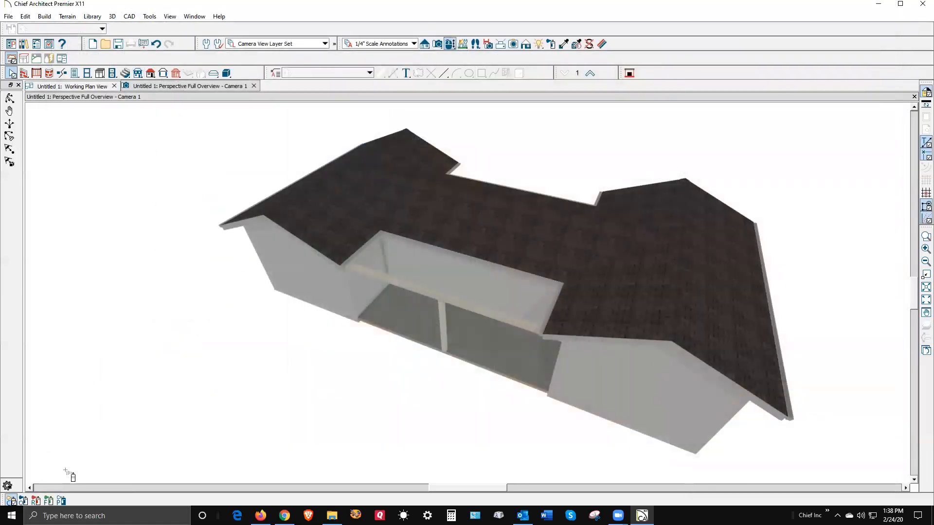
click(62, 504)
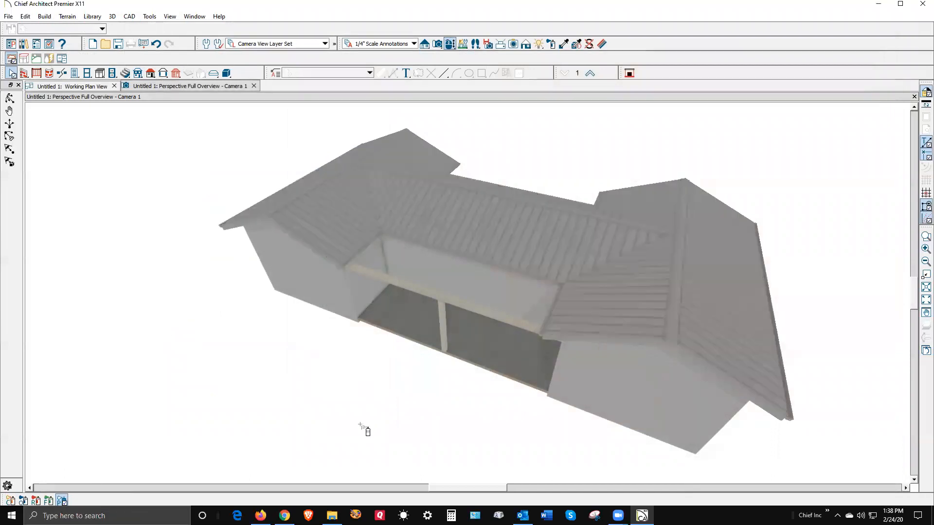
Step: Examine the metal roof, the lowered porch beam and the gabled wings from several angles
click(9, 98)
drag(422, 234, 446, 252)
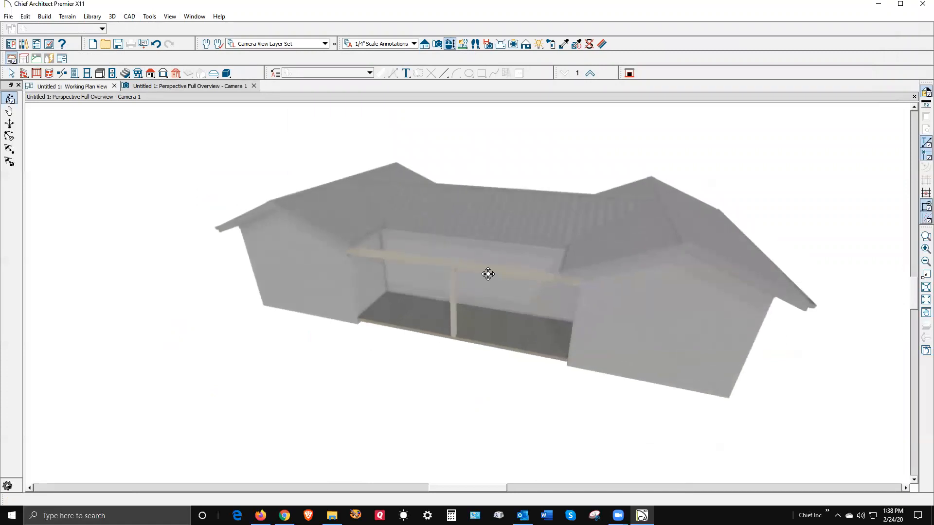
scroll(602, 232, up, 3)
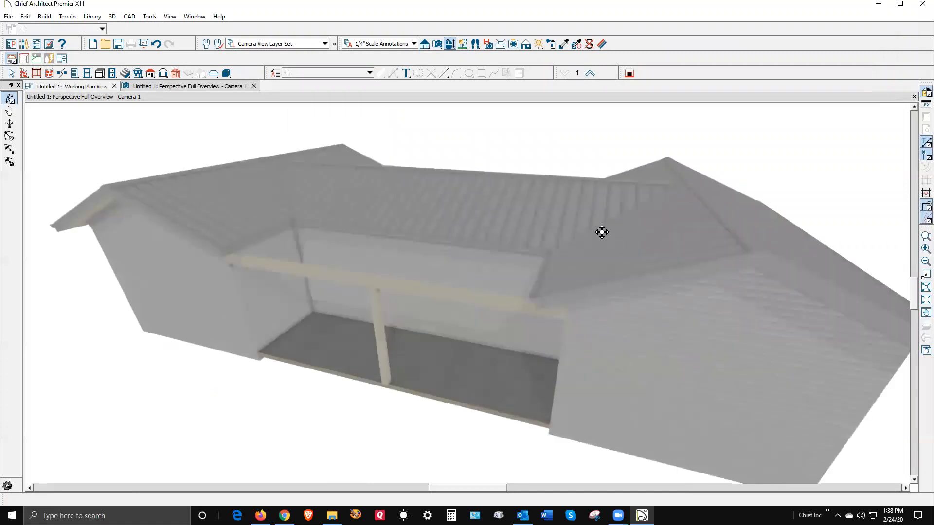
drag(597, 253, 577, 270)
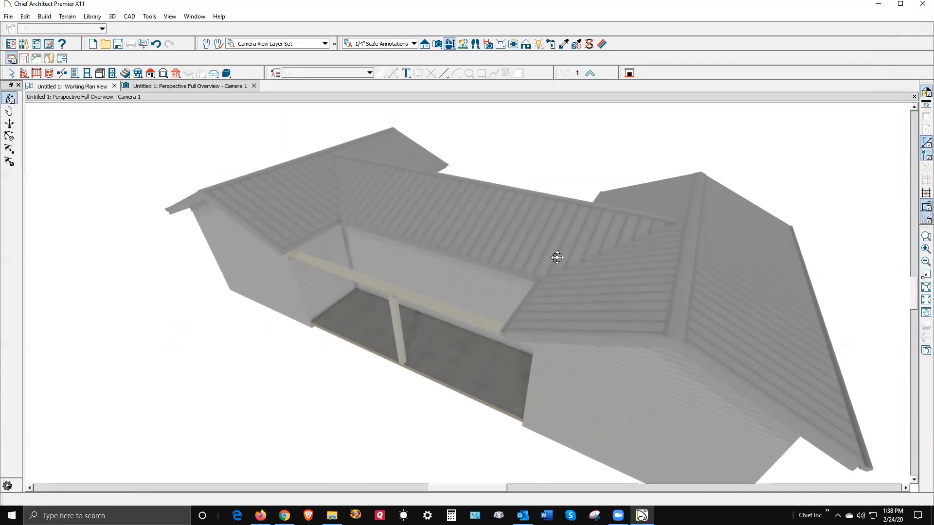
key(space)
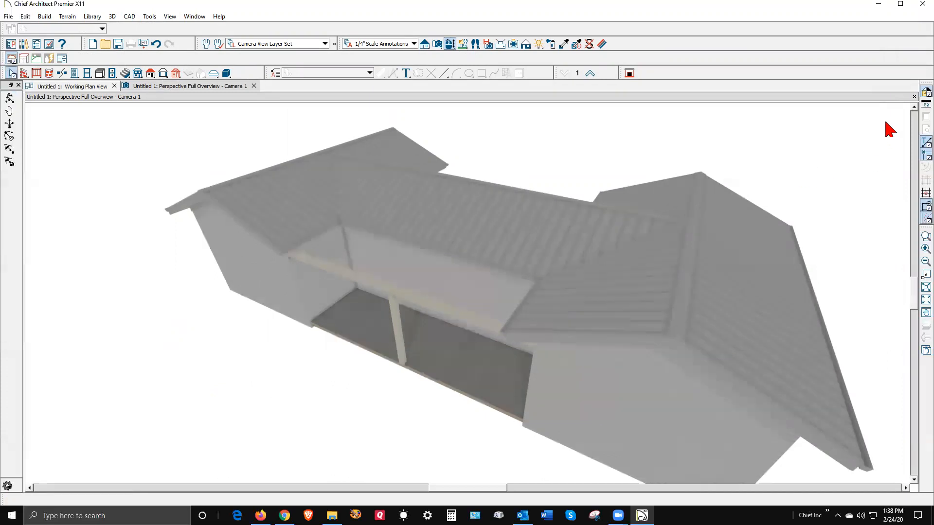